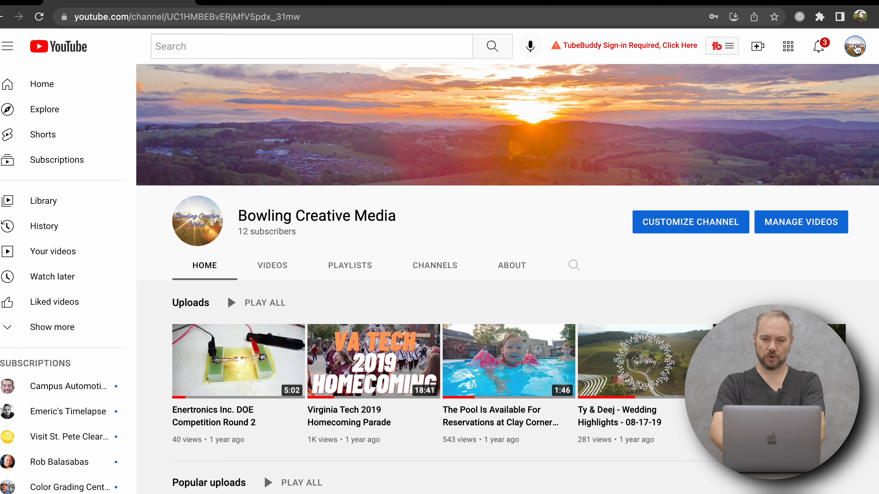
Open the channel's customization settings and review its branding images, basic info and homepage layout.
click(198, 221)
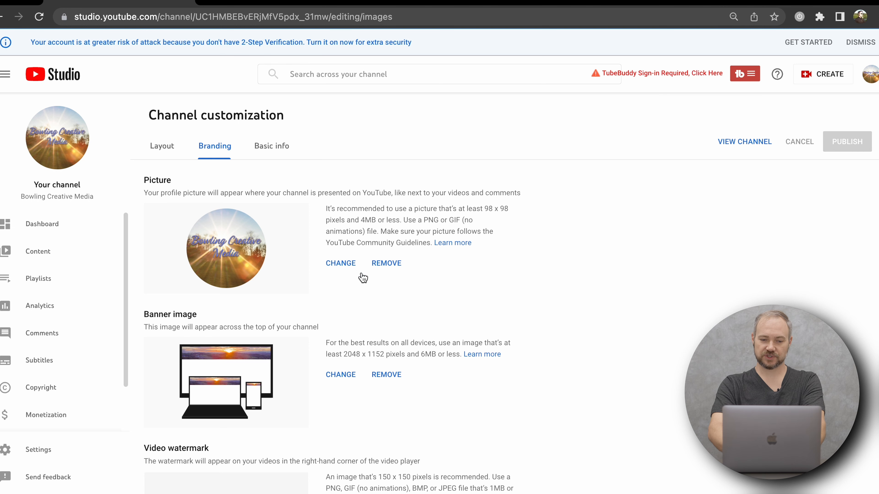
scroll(417, 295, down, 3)
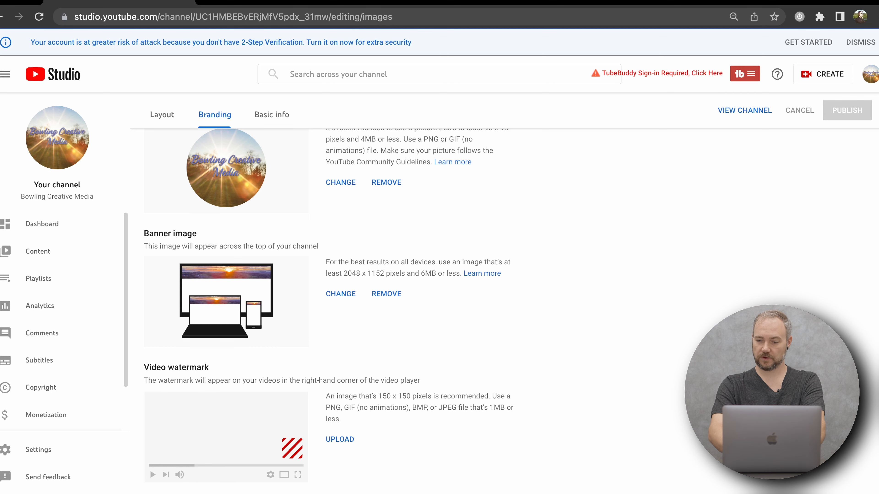
scroll(475, 319, up, 1)
scroll(413, 239, up, 2)
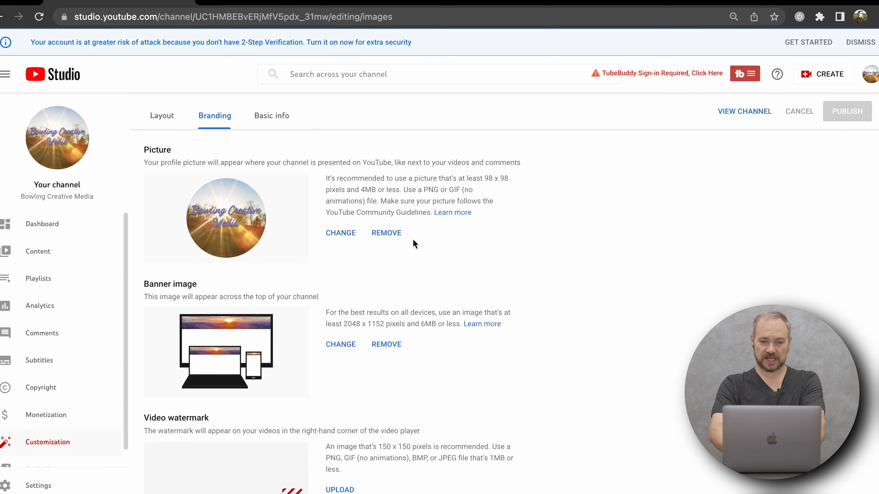
click(287, 158)
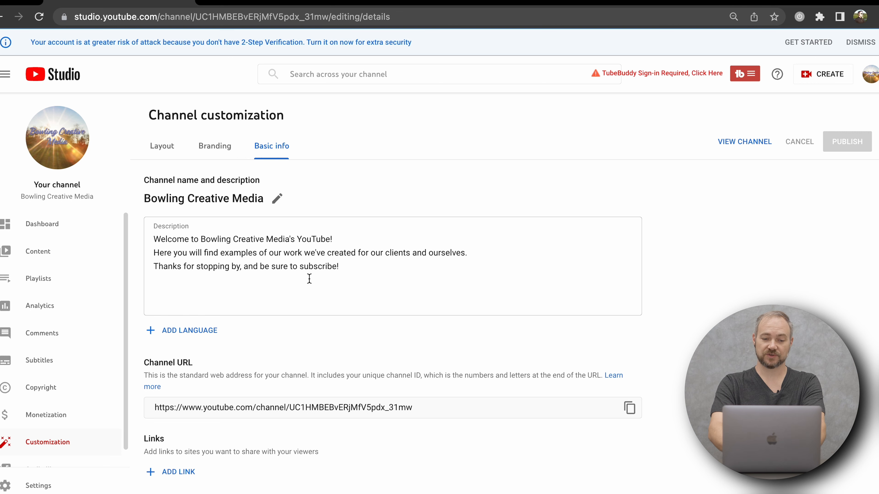
scroll(371, 300, down, 2)
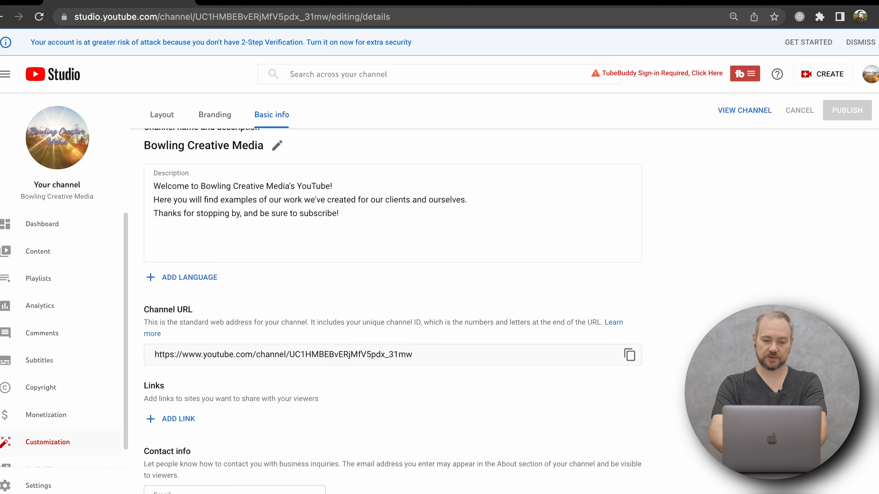
click(161, 116)
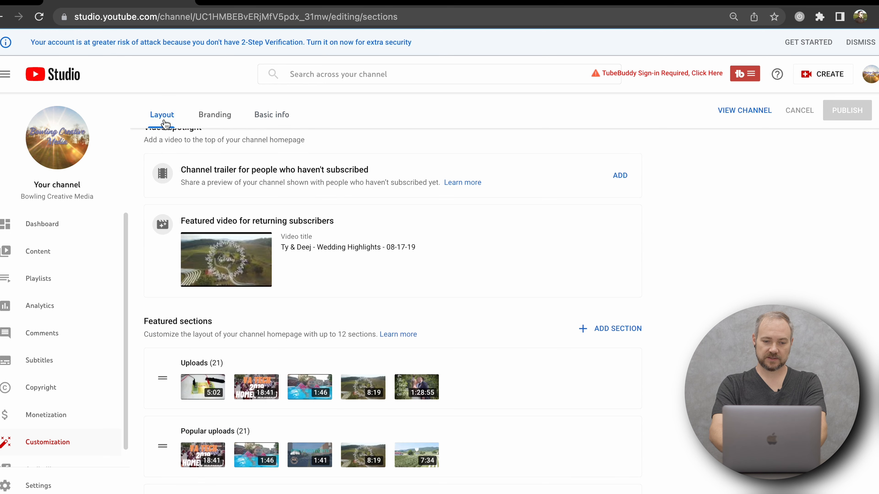
scroll(370, 228, down, 3)
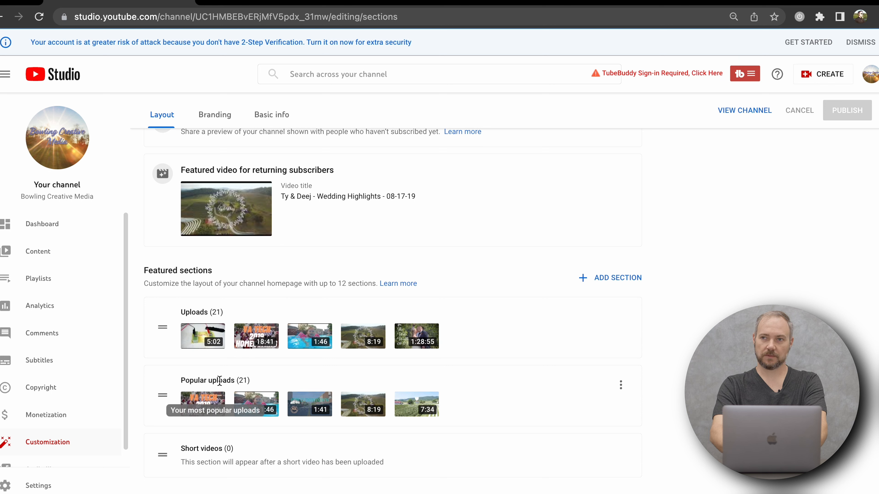
scroll(308, 372, up, 1)
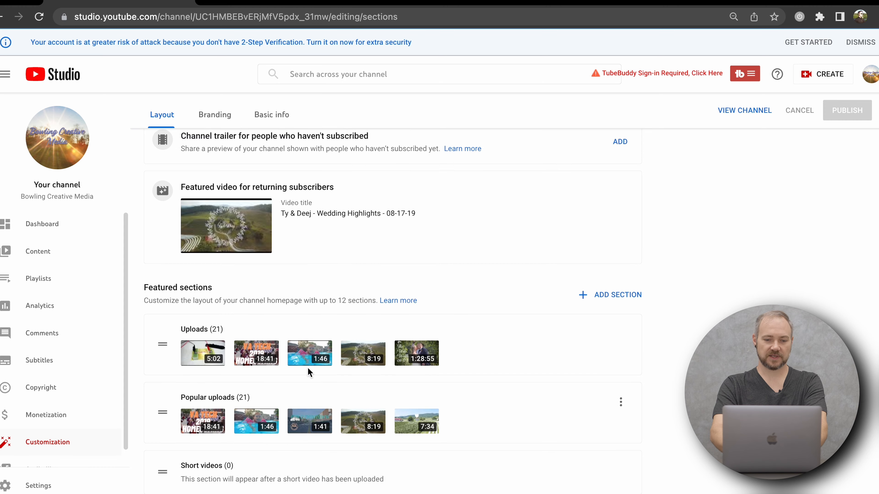
scroll(309, 369, up, 2)
click(214, 146)
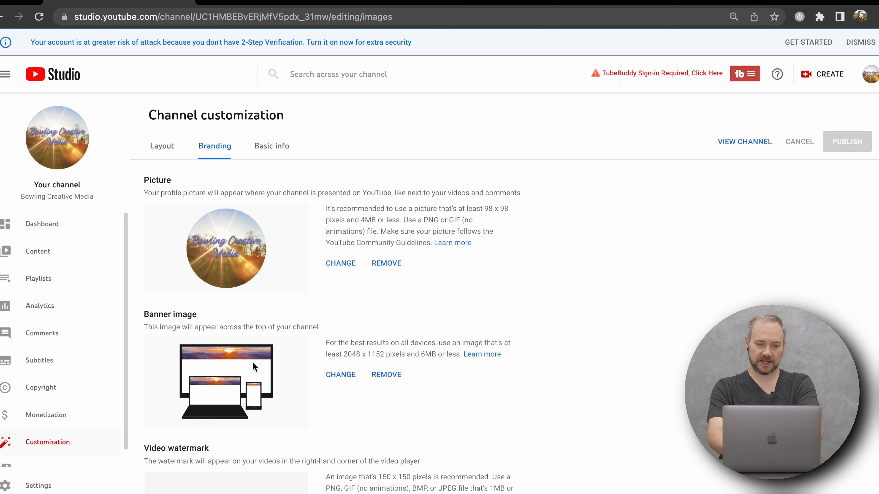
Switch to the Word outline to check the YouTube upload instructions, and return to Chrome.
key(super+Tab)
key(super+Tab)
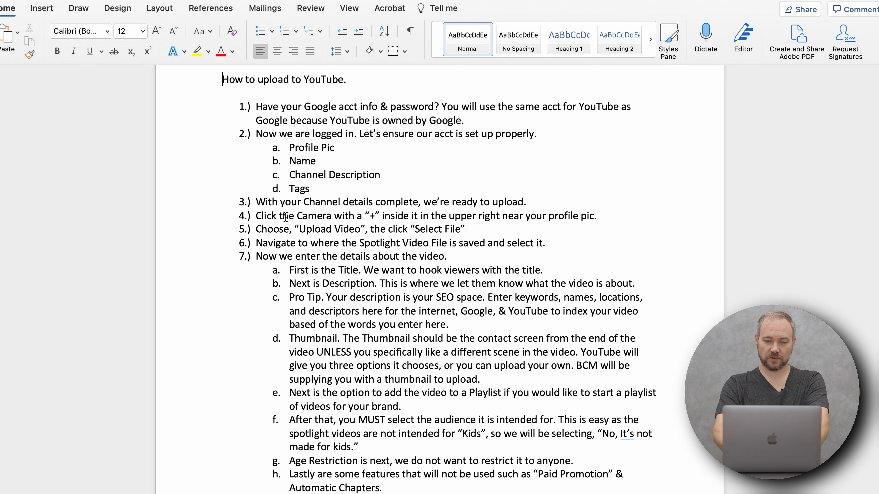
key(super+Tab)
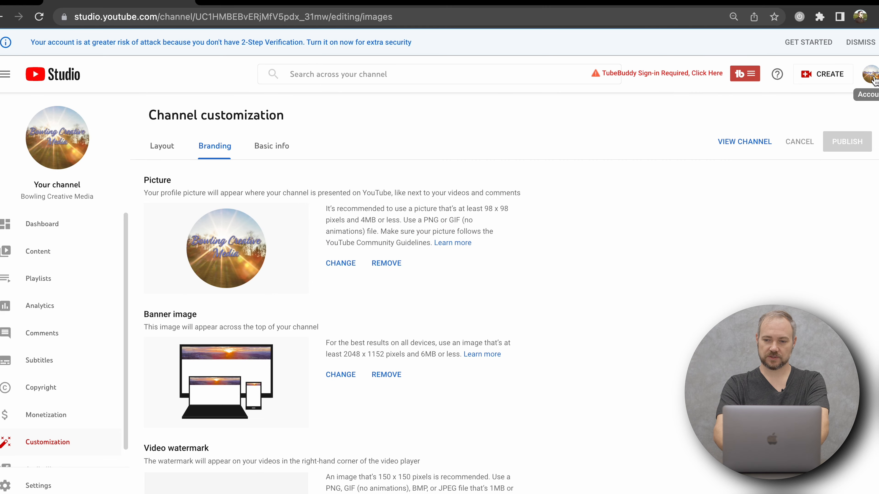
Return from YouTube Studio to the main YouTube site and start a new video upload.
click(870, 74)
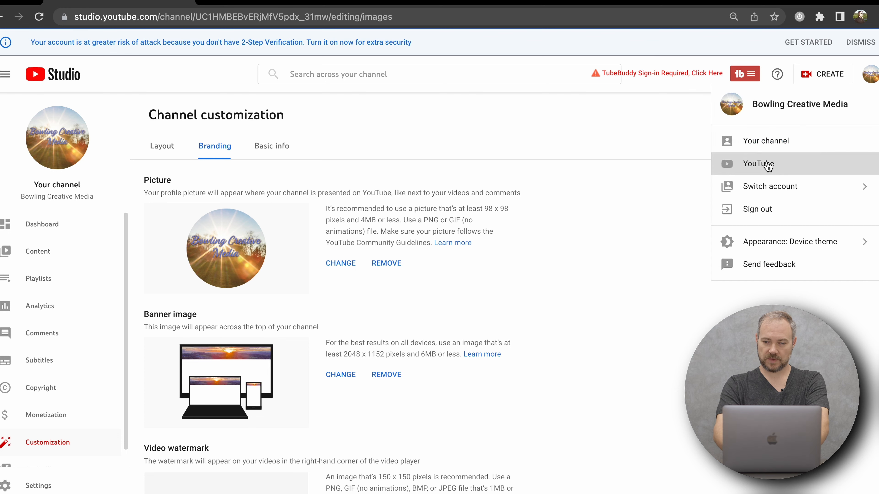
click(766, 165)
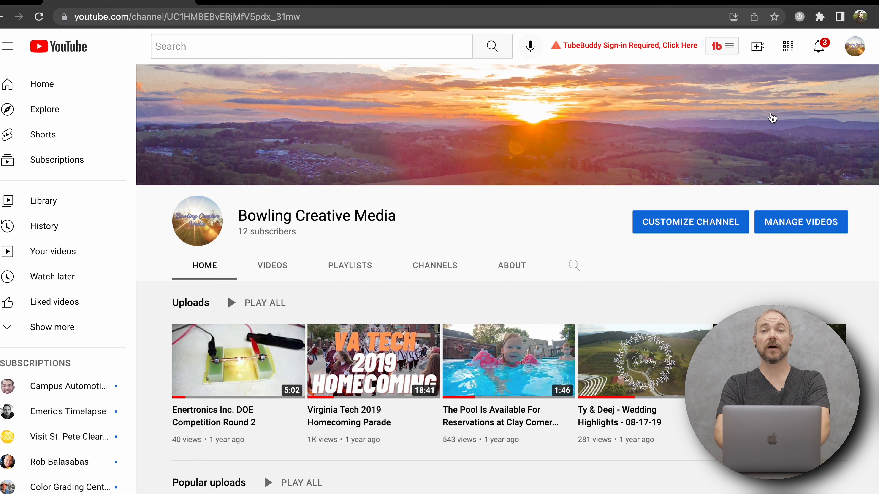
click(757, 50)
click(807, 82)
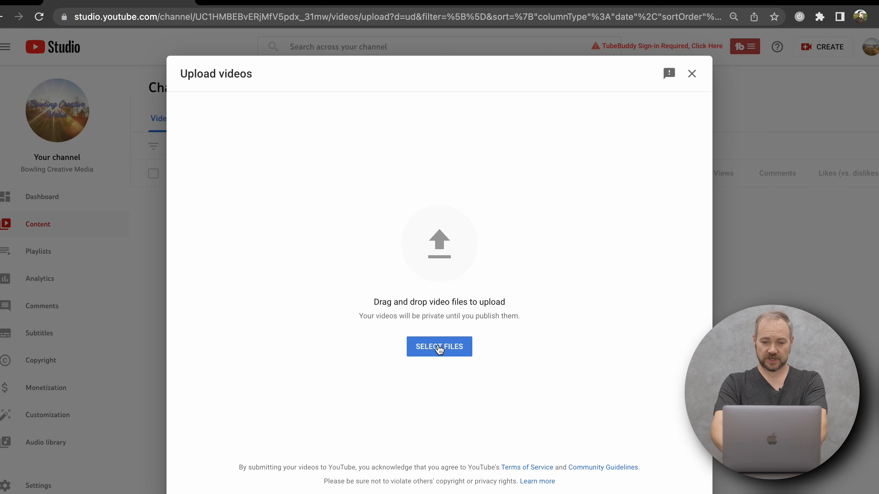
Choose the Agent Spotlight 4k MP4 video from the Desktop folder as the file to upload.
click(439, 347)
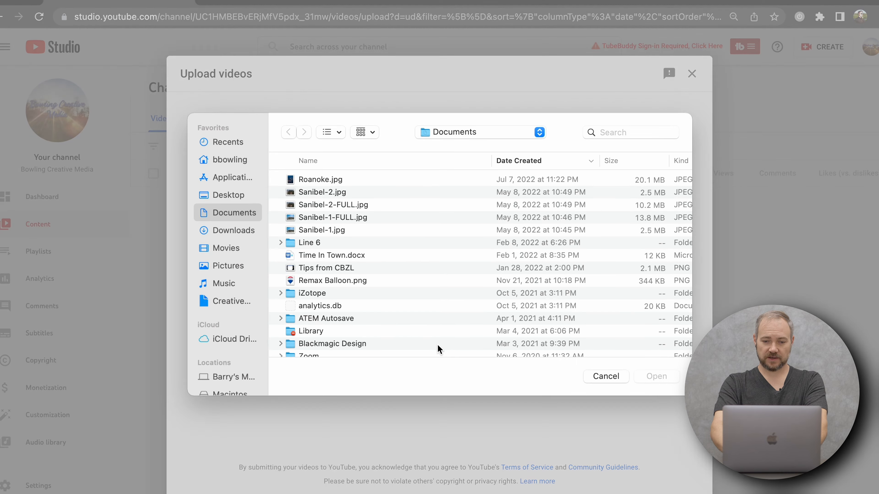
click(228, 196)
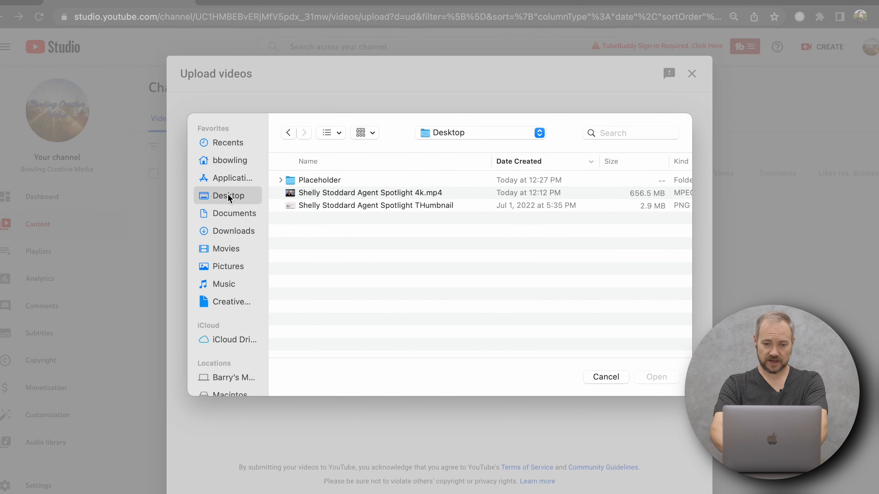
click(335, 193)
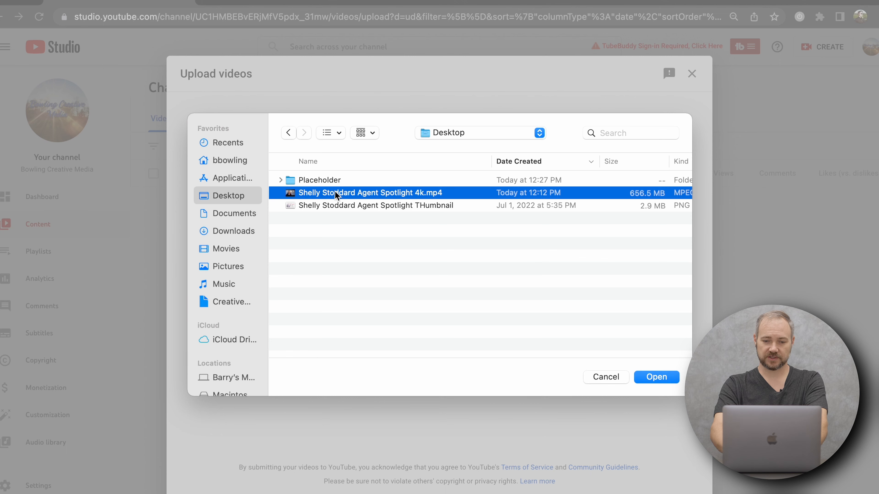
click(656, 377)
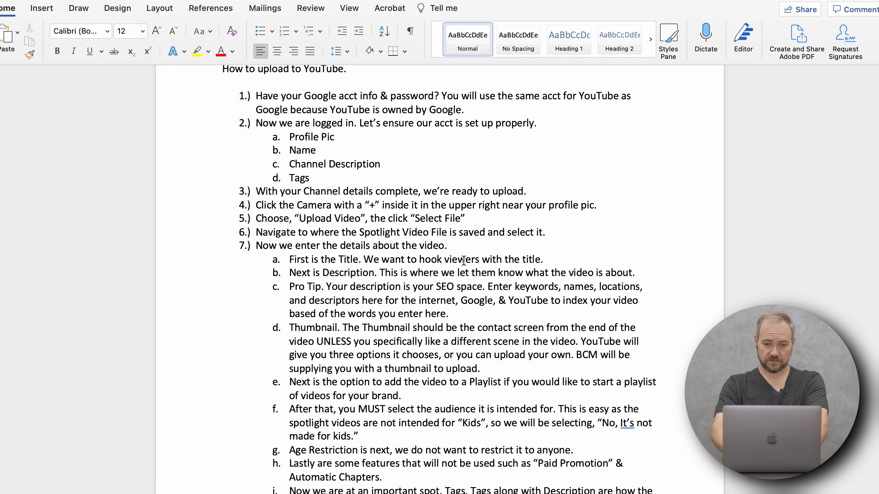
Check the outline in Word, and in Chrome title the video "Meeting Remax 8 Agent", the agent's full name and "| A Realtor That Goes Beyond.".
scroll(463, 259, down, 4)
key(super+Tab)
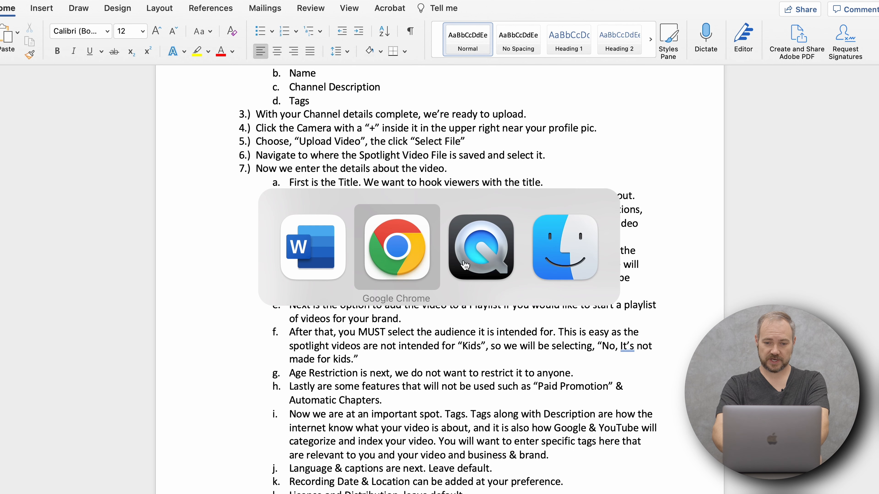
click(370, 193)
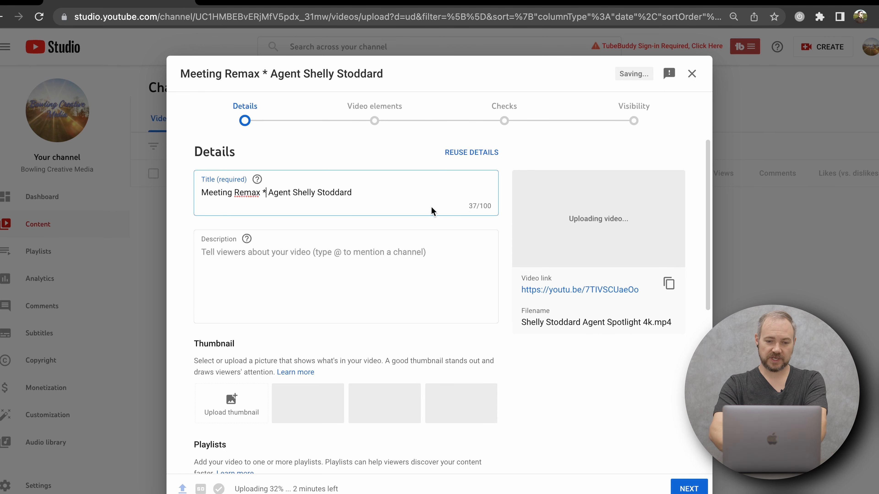
key(BackSpace)
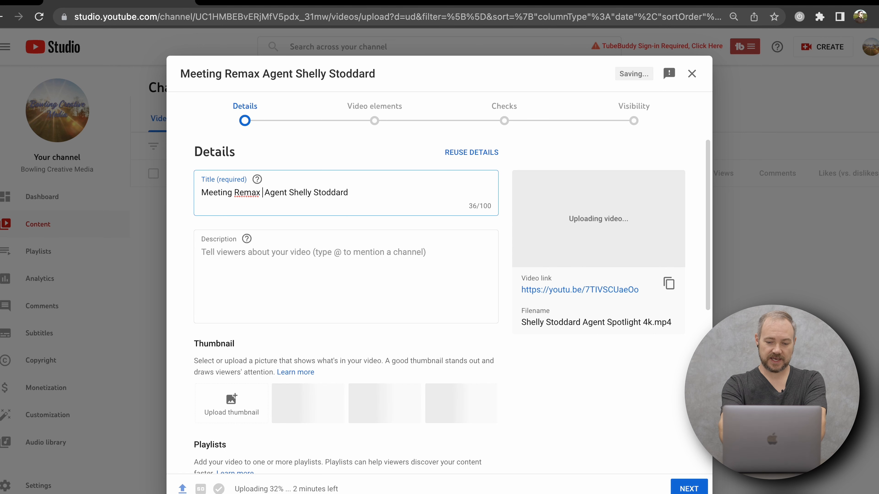
text(8)
click(352, 193)
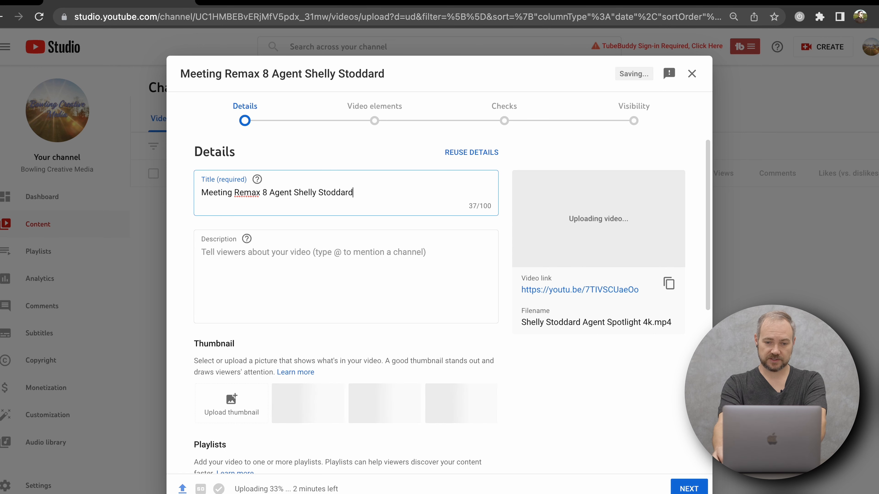
text(T)
text(hat )
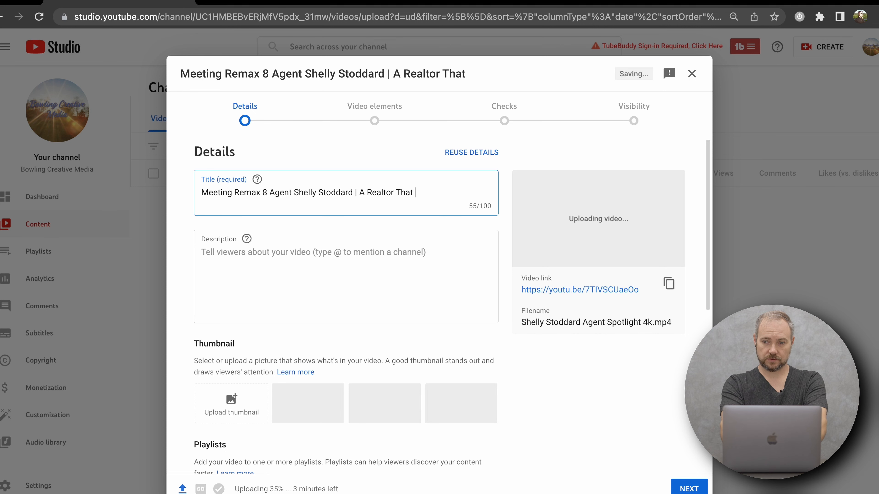
text(Goes Beyond.)
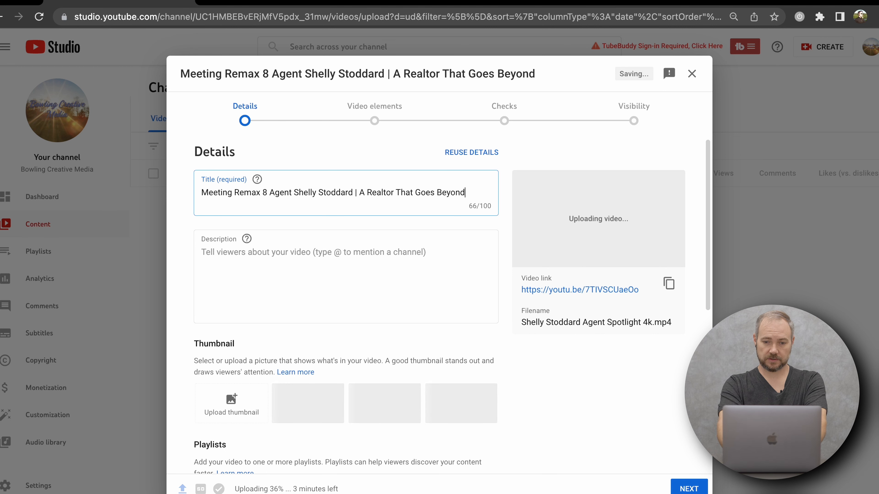
Describe the video as "Today we meet", the agent's full name and "who's a passionate realtor in Virginia's New River Valley.".
key(Tab)
key(Tab)
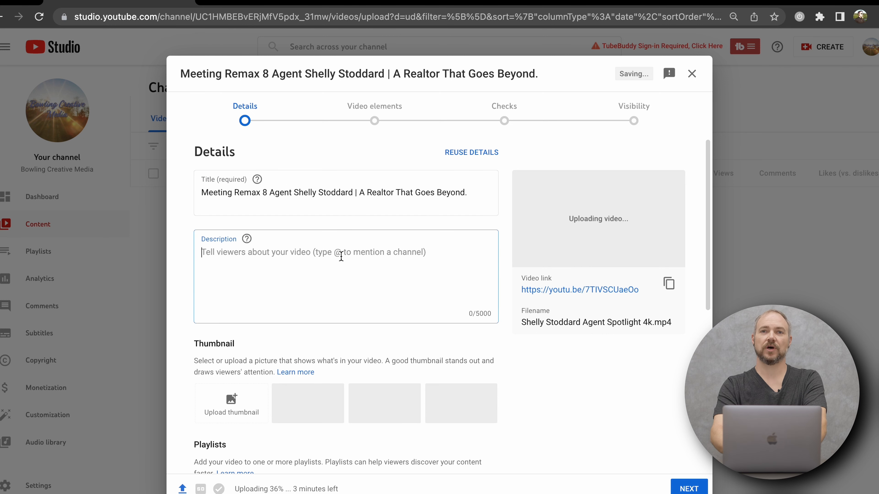
text(To)
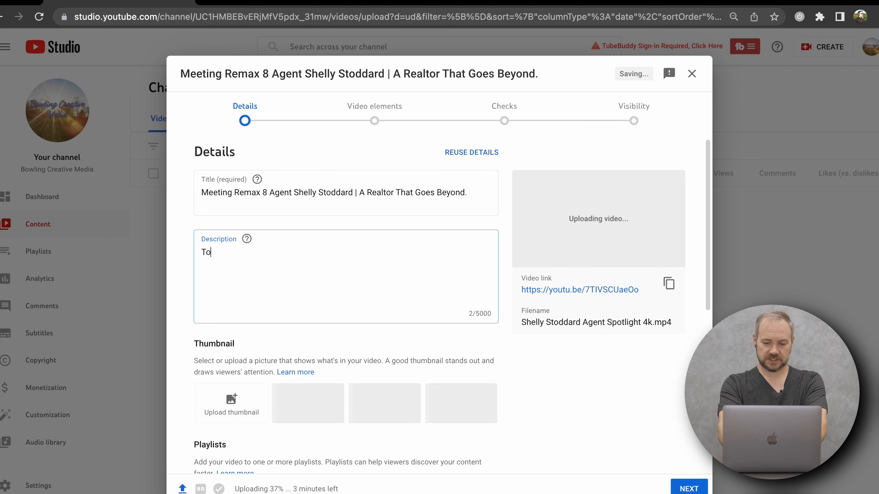
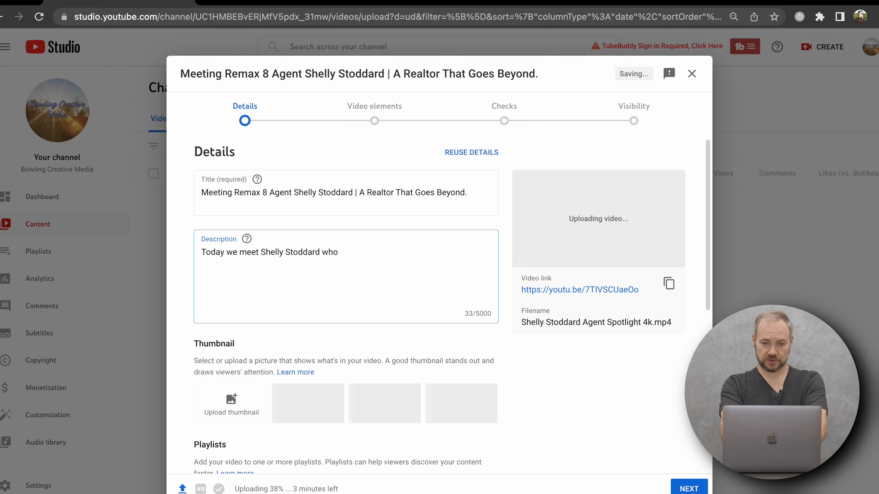
text('s a passion)
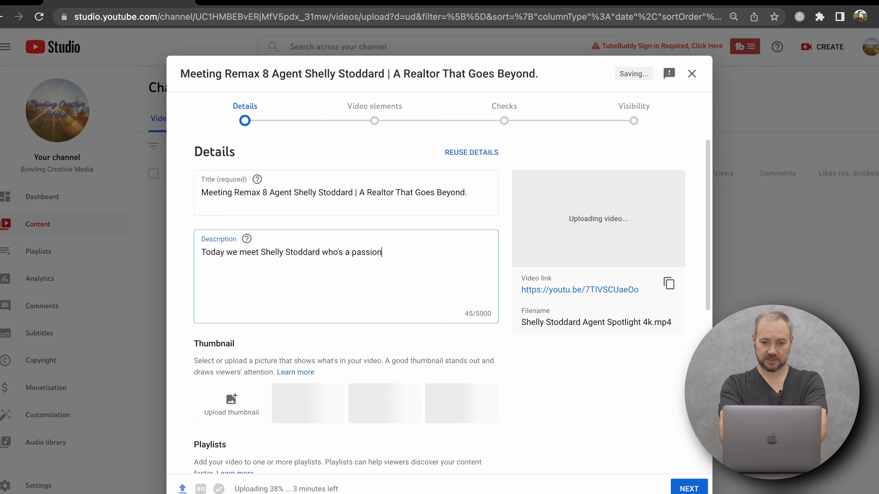
text(ate realt)
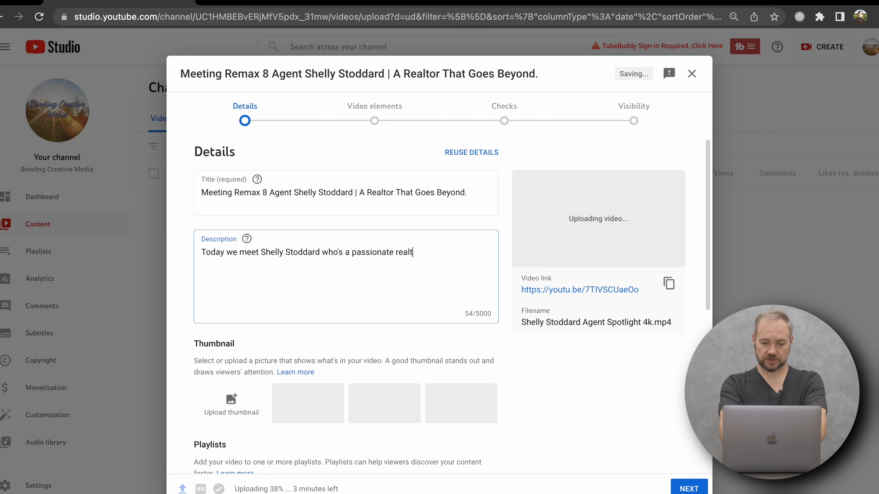
text(or in the New)
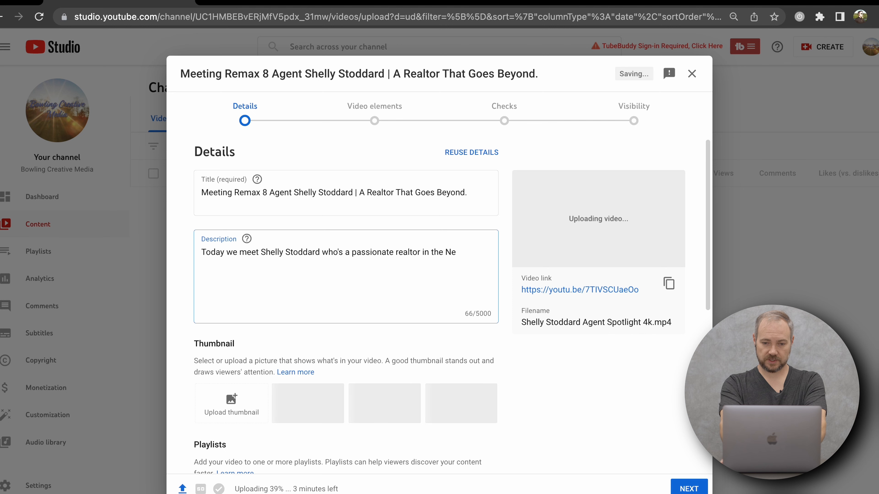
key(BackSpace)
key(BackSpace)
key(BackSpace)
key(BackSpace)
key(BackSpace)
text(Vir)
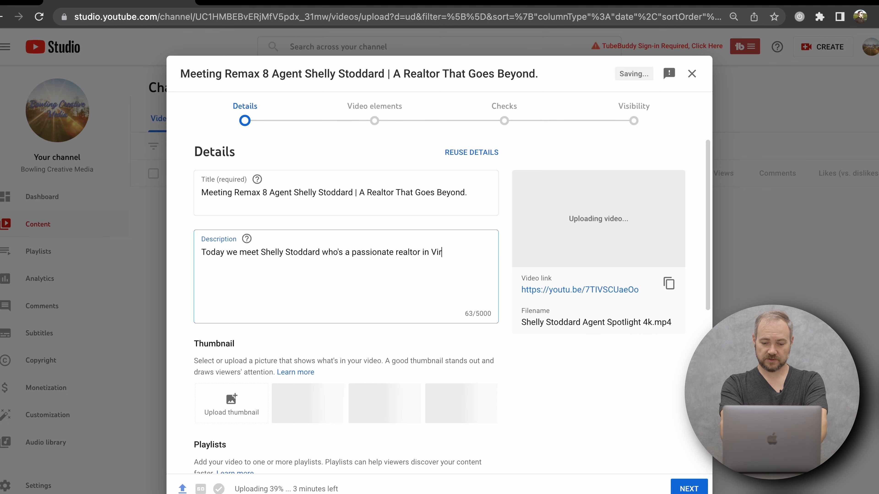
text(ginia's NBew)
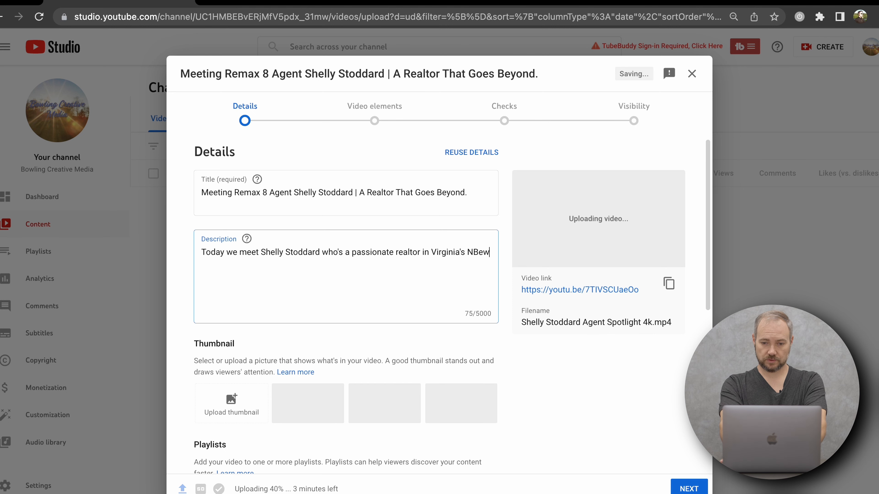
key(BackSpace)
key(BackSpace)
key(BackSpace)
text(ew River V)
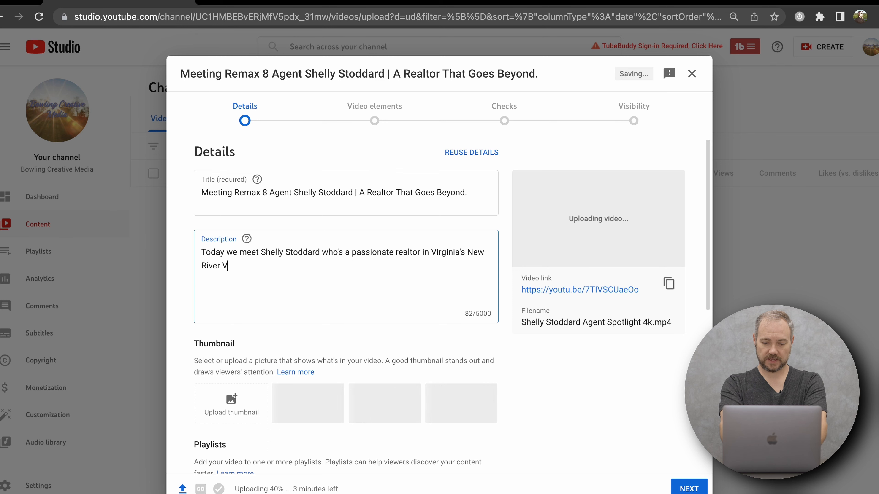
text(alley.)
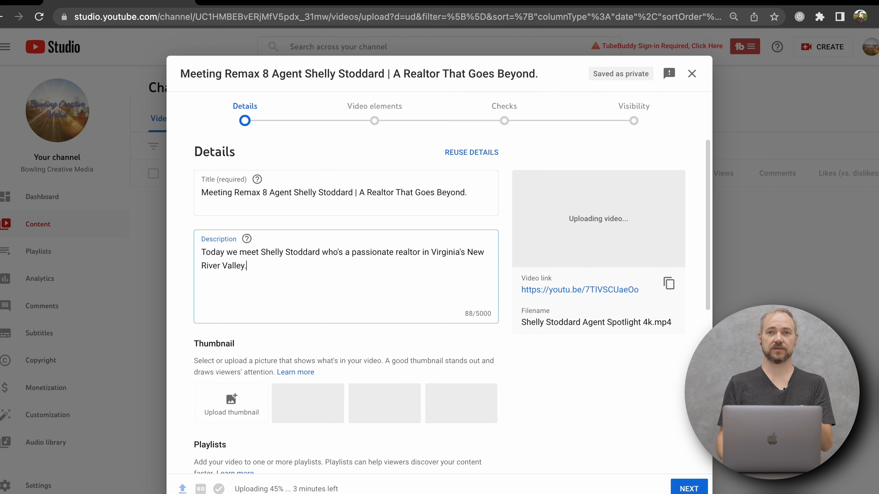
Below the description text, after a blank line, add a hashtag of the agent's full name and the hashtag #remax8.
scroll(333, 228, down, 2)
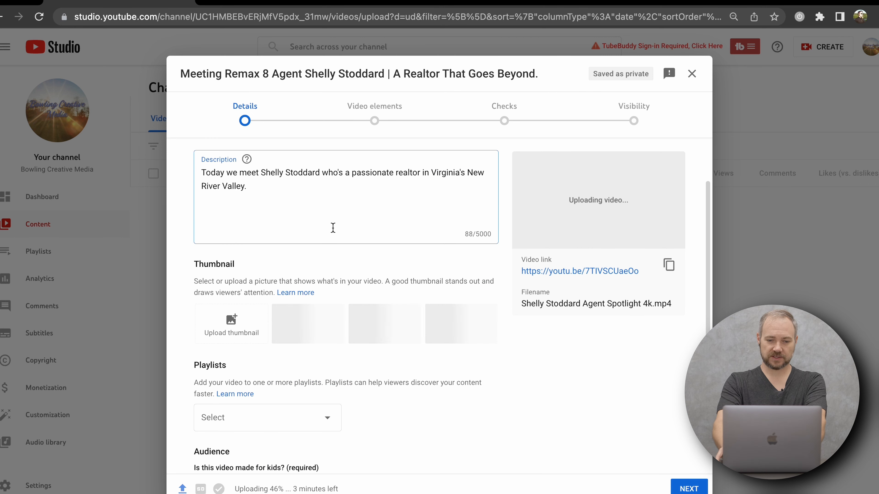
key(Return)
key(Return)
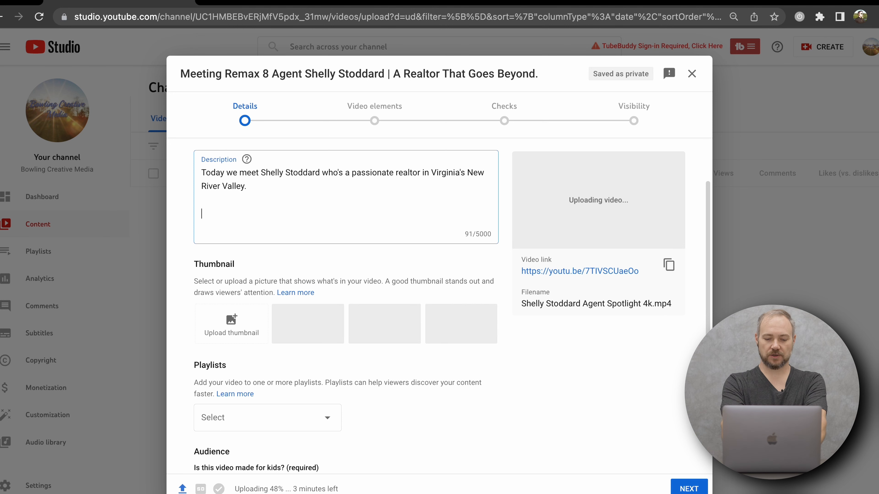
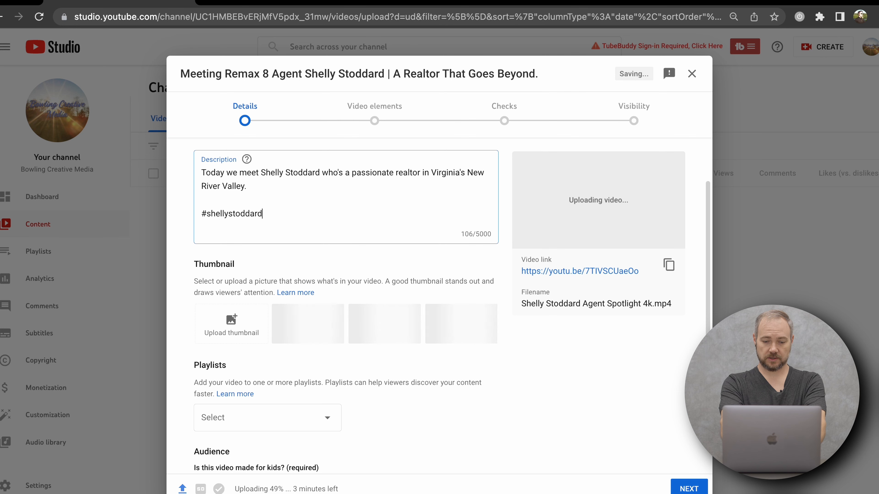
text( #remax)
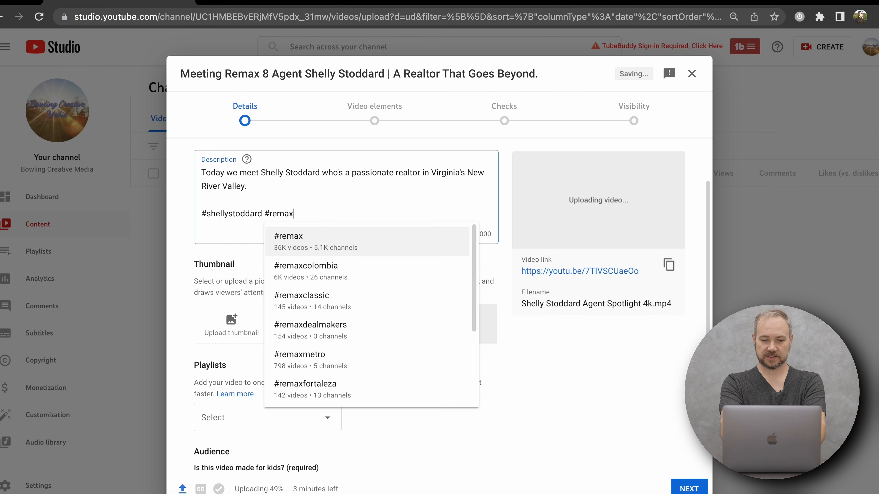
text(8)
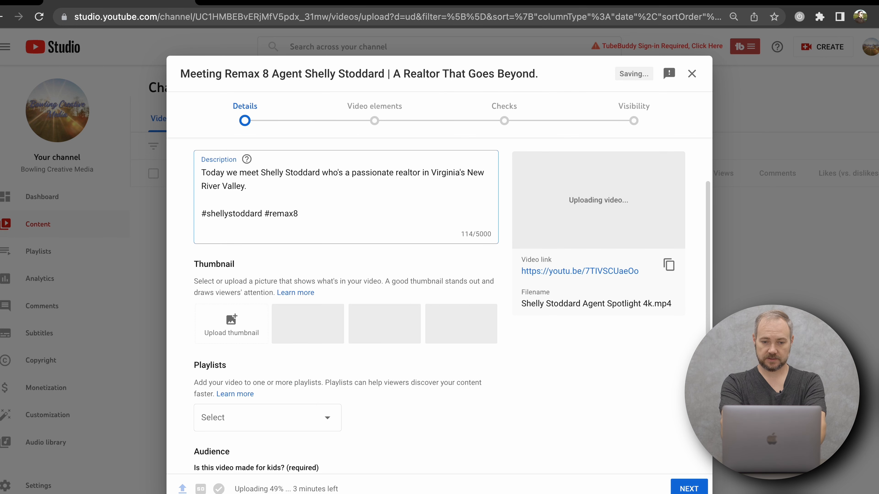
text( #remax8realto)
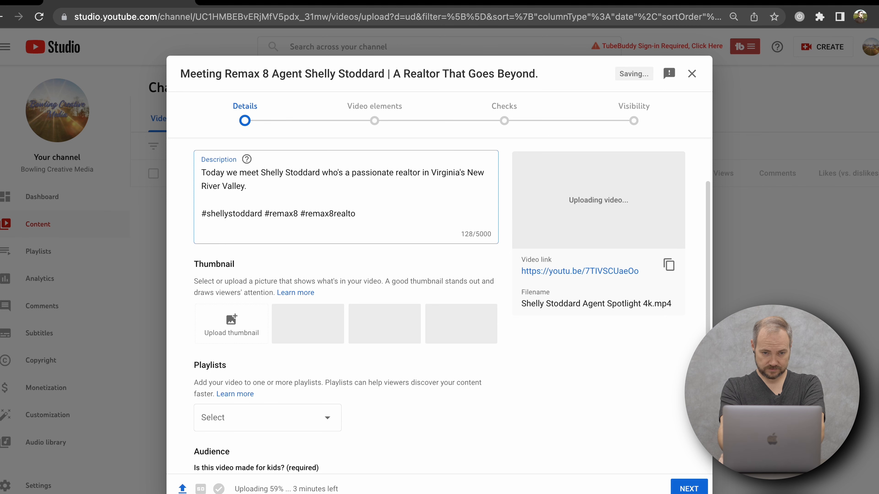
key(BackSpace)
key(BackSpace)
key(BackSpace)
key(BackSpace)
key(BackSpace)
key(BackSpace)
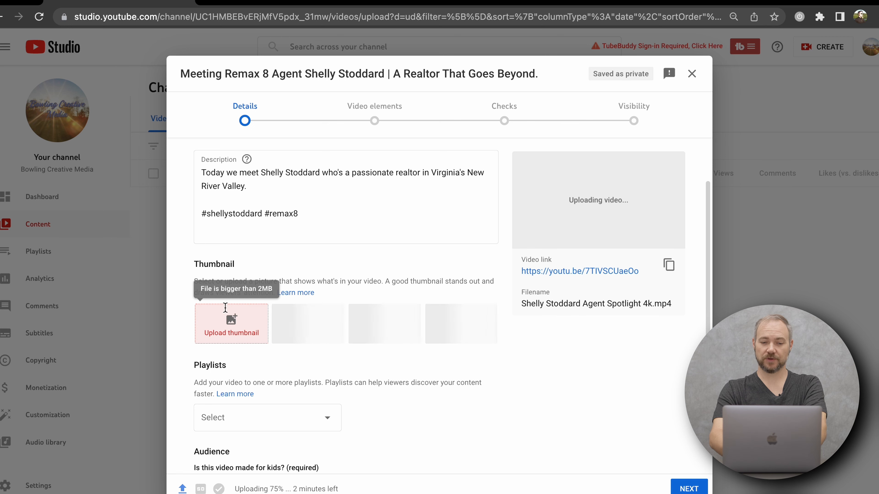
Upload the JPEG named after the agent from the Desktop folder as the video's custom thumbnail.
click(231, 320)
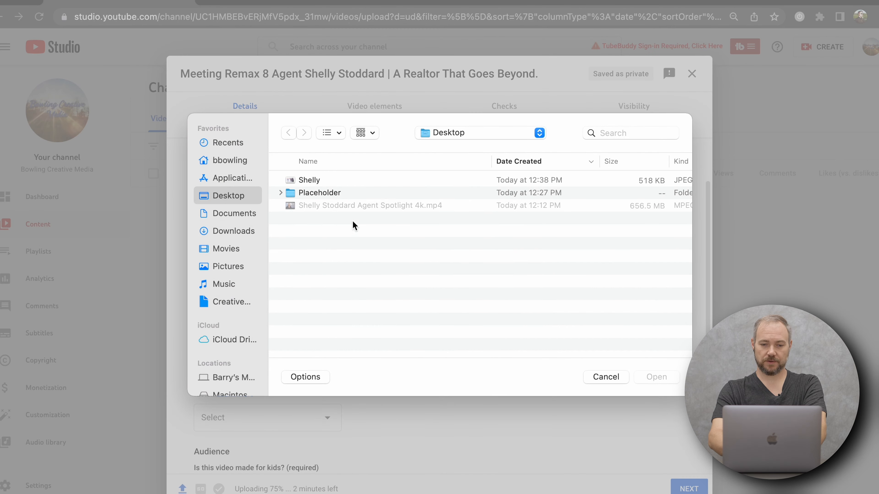
click(332, 183)
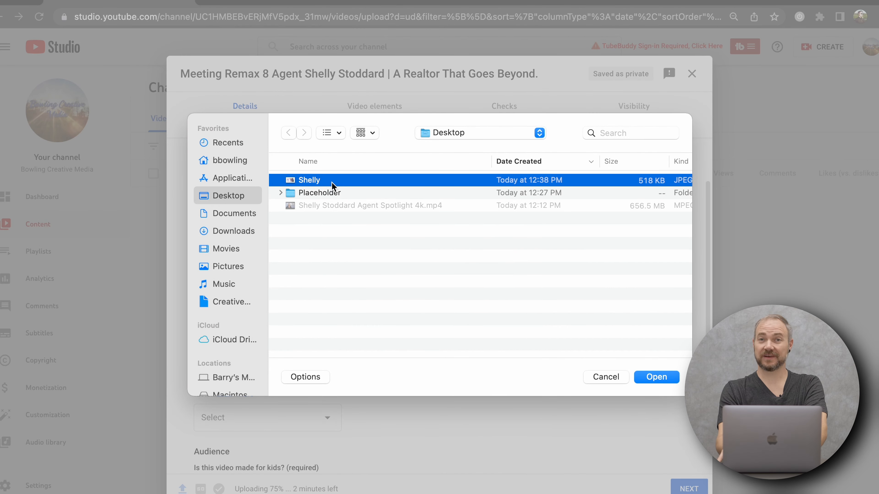
double_click(332, 182)
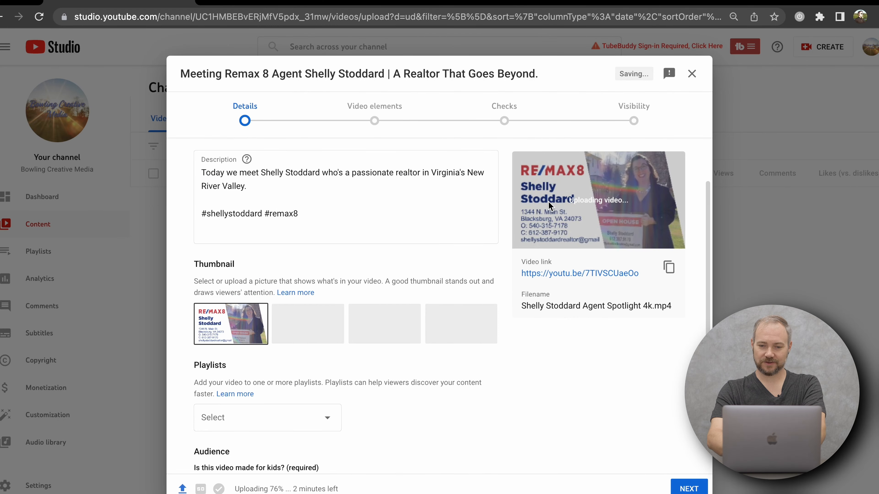
View the available playlists without choosing one, and mark the video as not made for kids.
scroll(348, 407, down, 4)
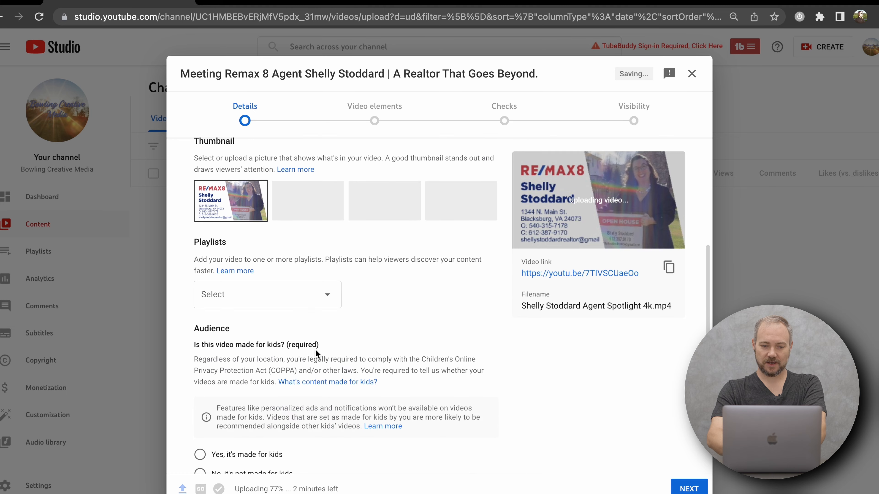
click(297, 306)
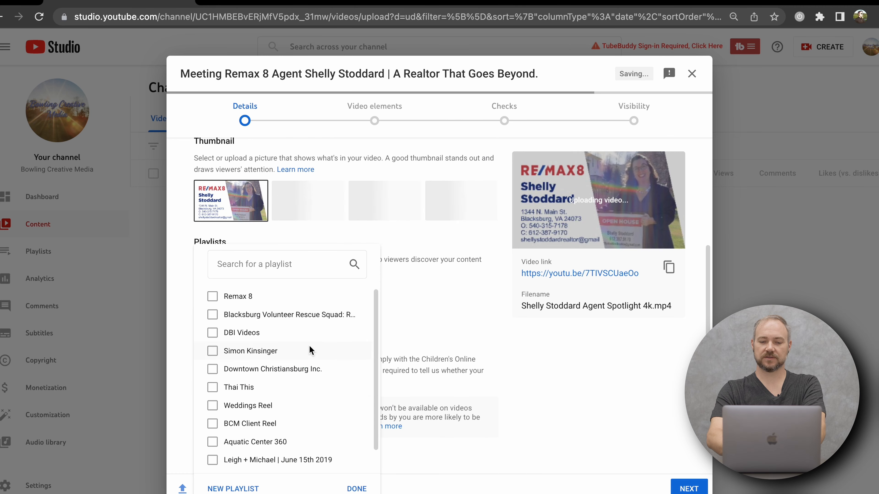
click(457, 332)
scroll(458, 332, down, 3)
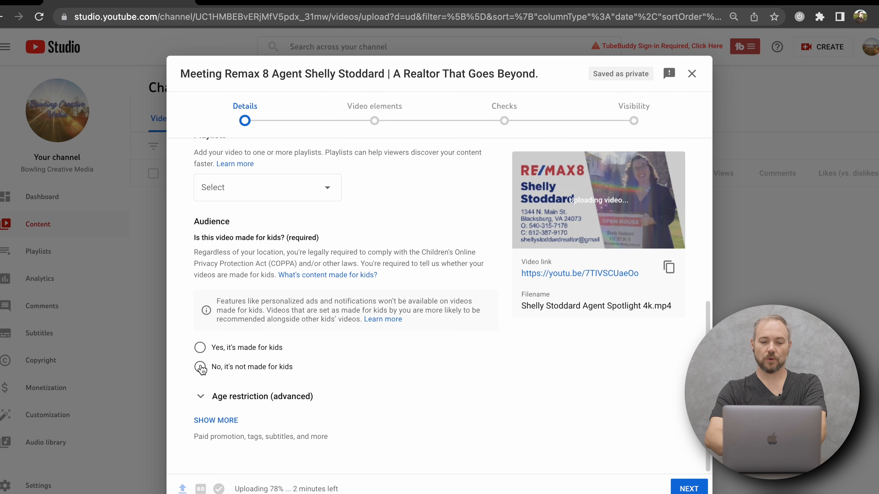
click(200, 366)
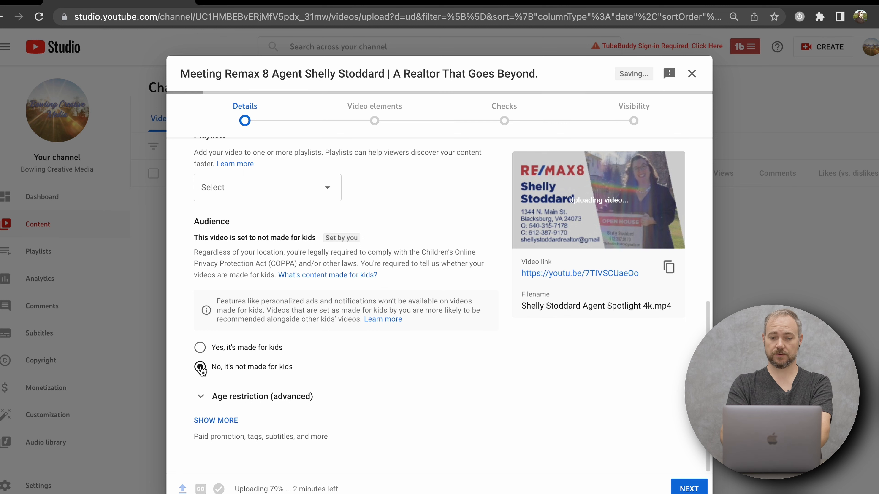
Reveal the additional video details and add the tag "remax 8".
click(230, 421)
scroll(232, 423, down, 4)
scroll(234, 423, down, 6)
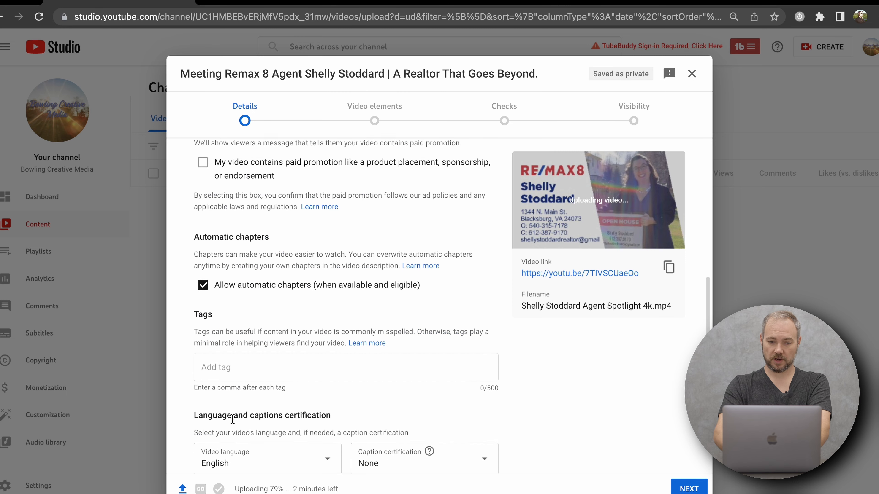
click(246, 348)
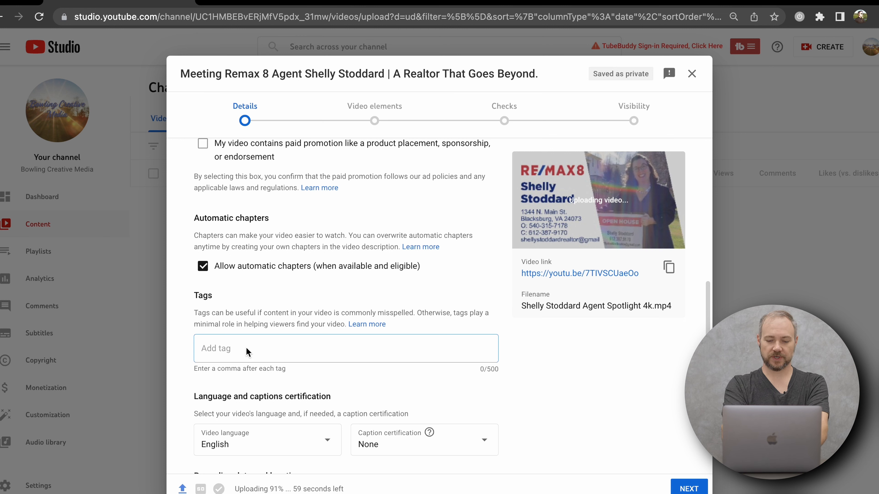
text(remax 8)
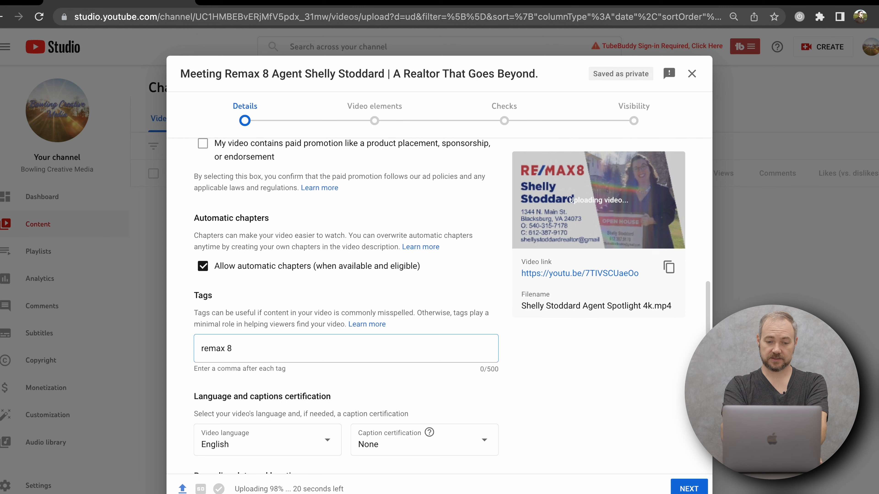
key(Tab)
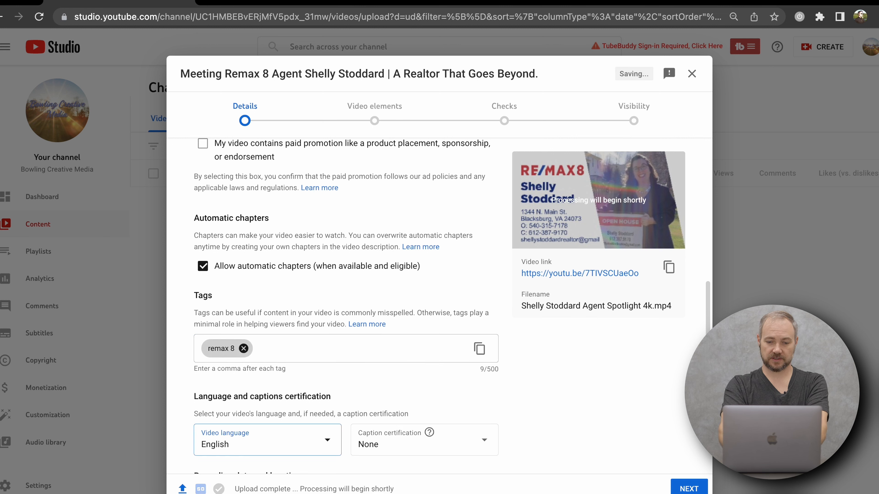
Add two more tags: the agent's full name, and the agent's full name followed by "remax 8".
click(284, 350)
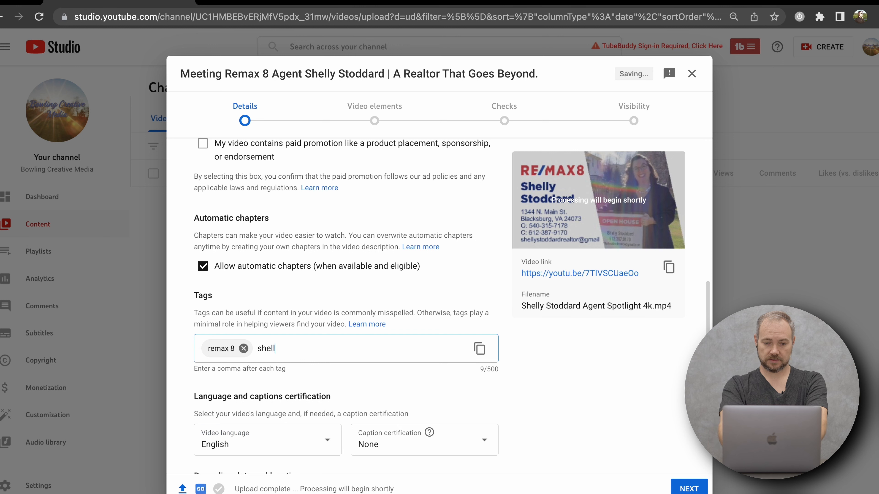
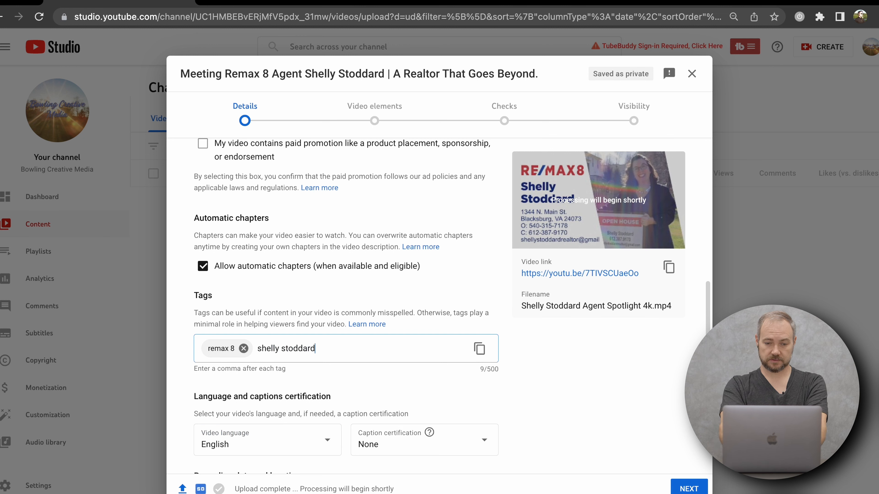
text(,)
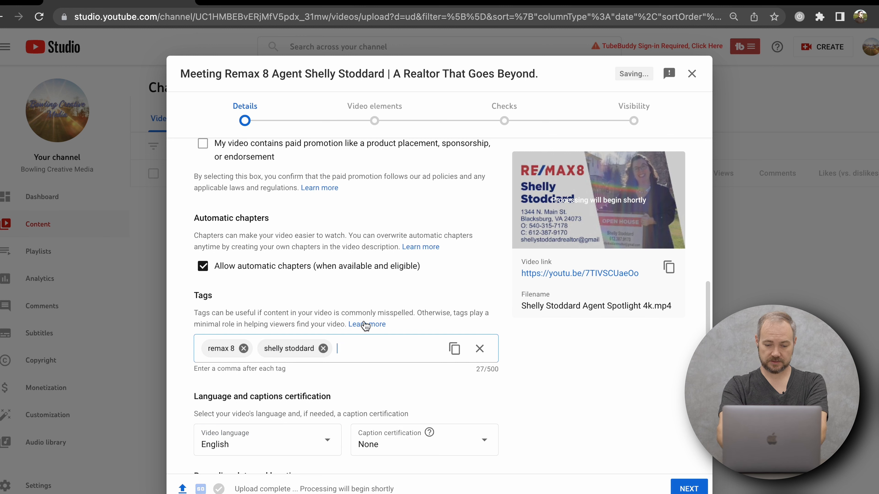
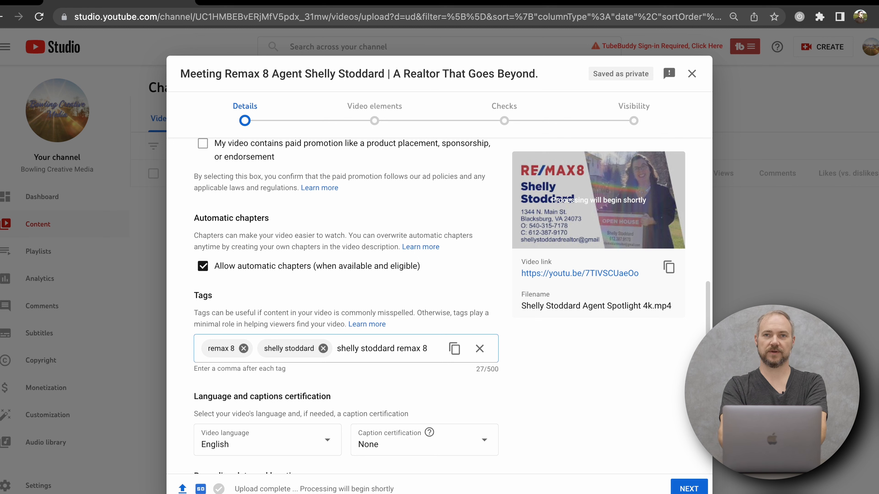
text(,)
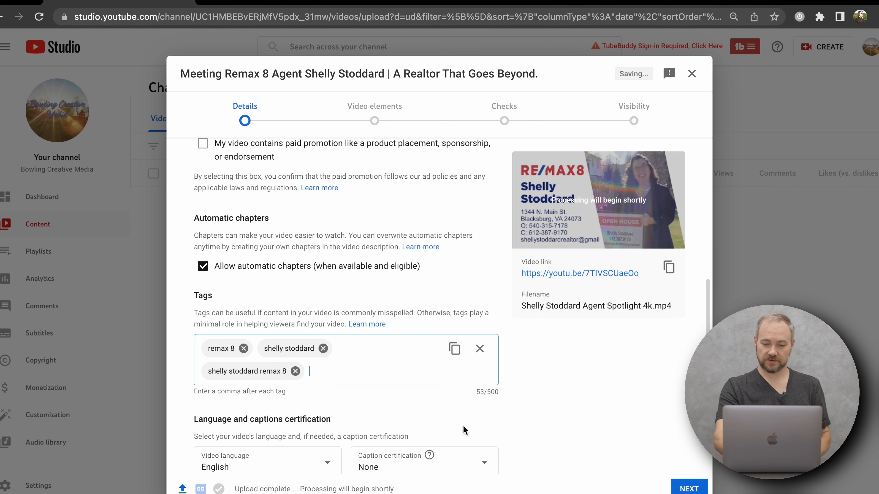
Add the tag "Remax 8 blacksburg va" to the video's tags.
drag(468, 394, 499, 398)
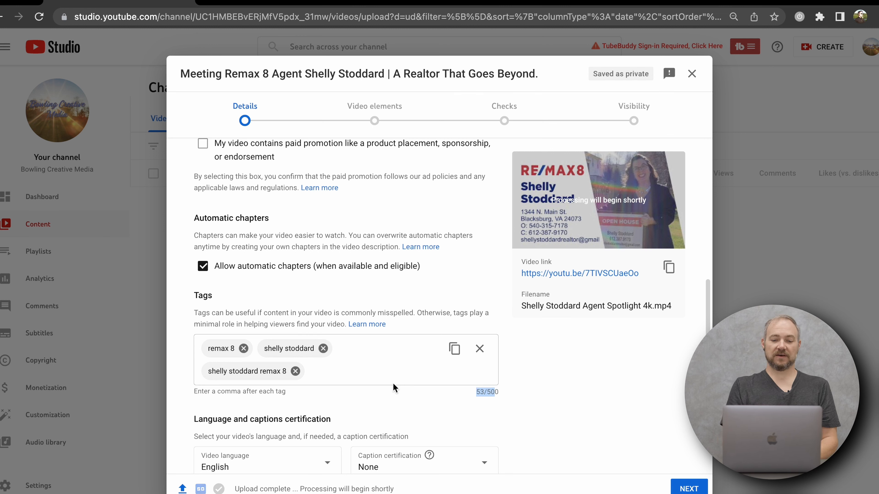
click(355, 377)
text(Rema)
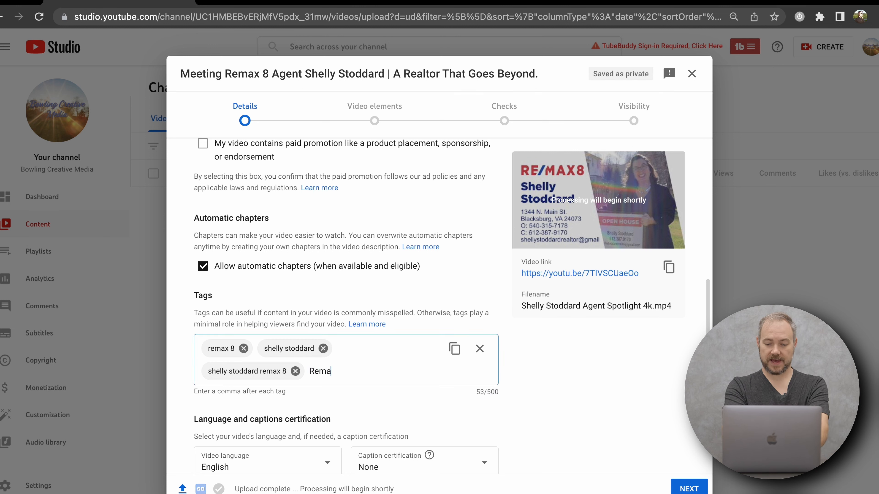
text(x 8 blackb)
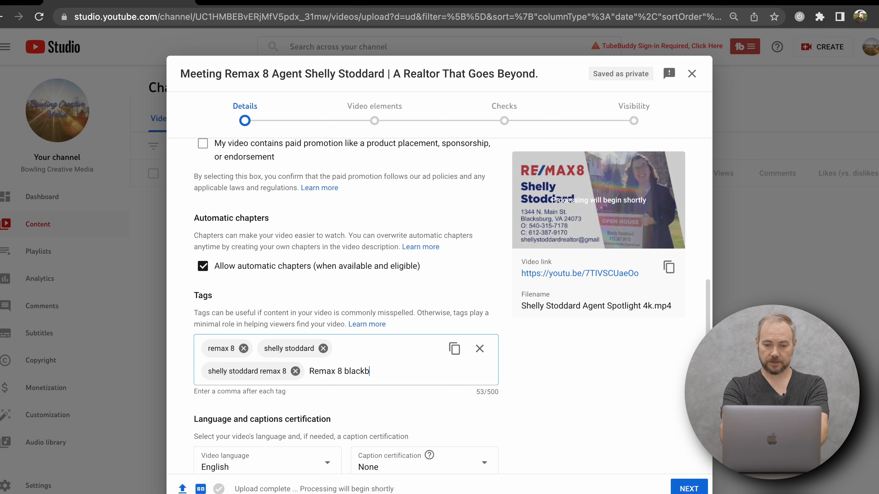
key(BackSpace)
text(sburg )
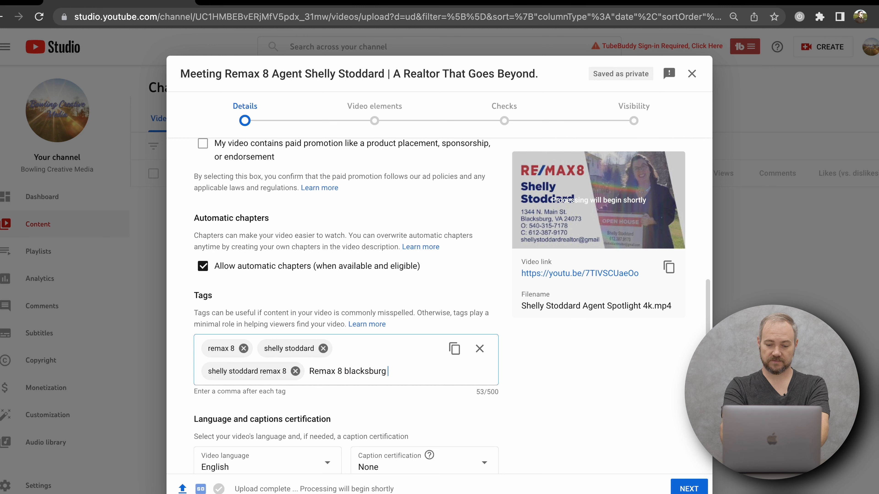
text(va,)
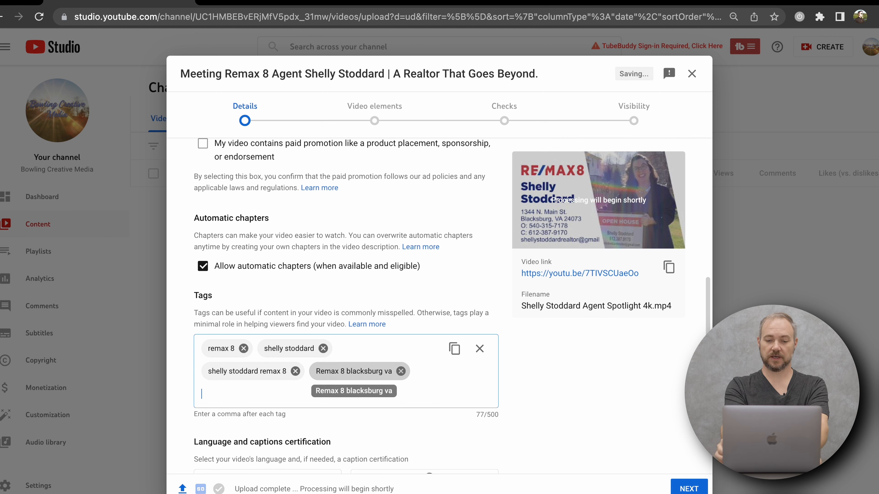
Search for Blacksburg as the video location and choose Blacksburg, VA.
scroll(353, 371, down, 5)
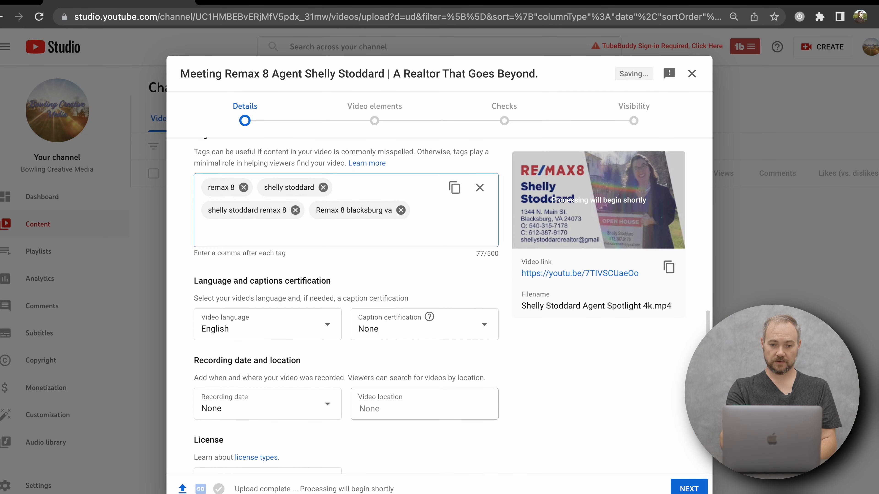
scroll(451, 303, up, 2)
scroll(452, 303, down, 3)
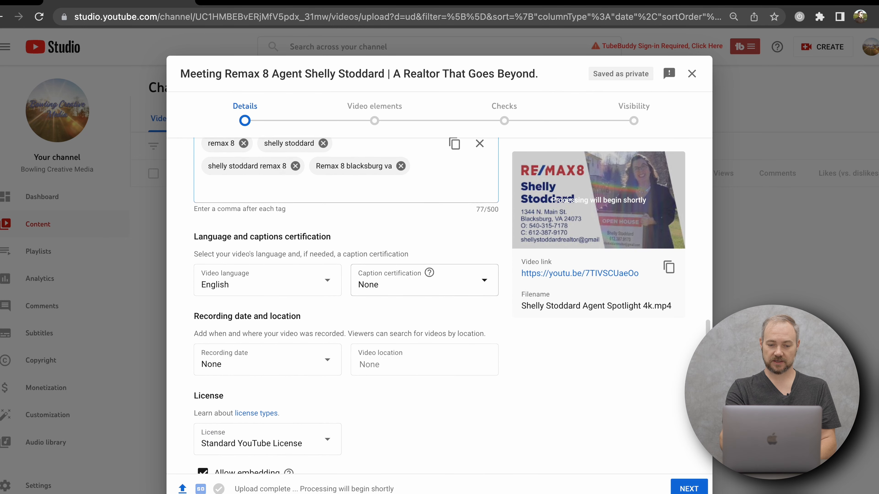
scroll(341, 316, down, 2)
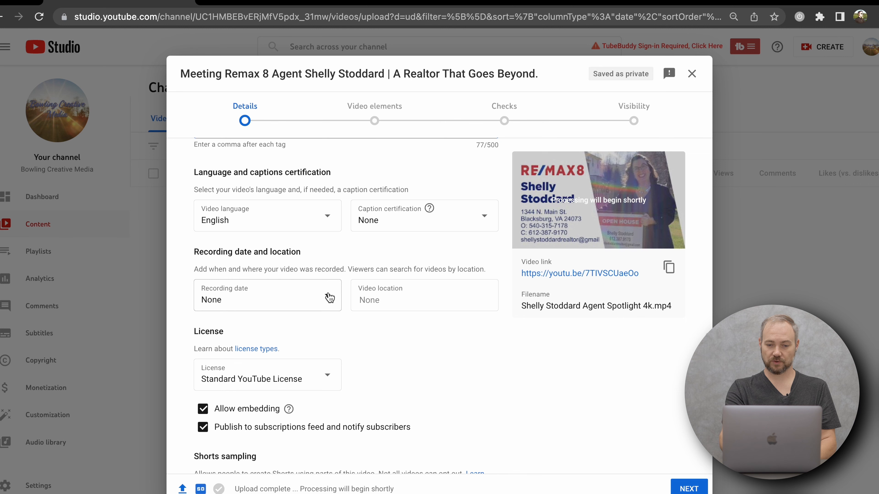
scroll(368, 322, down, 2)
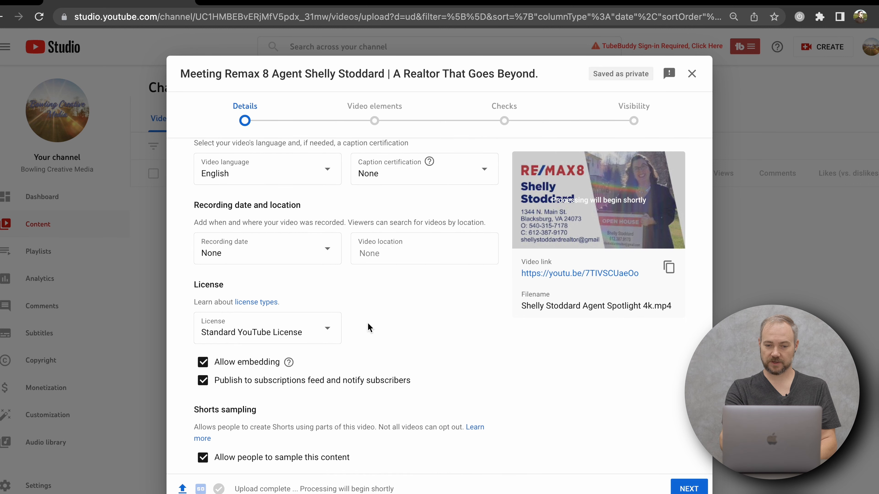
click(390, 255)
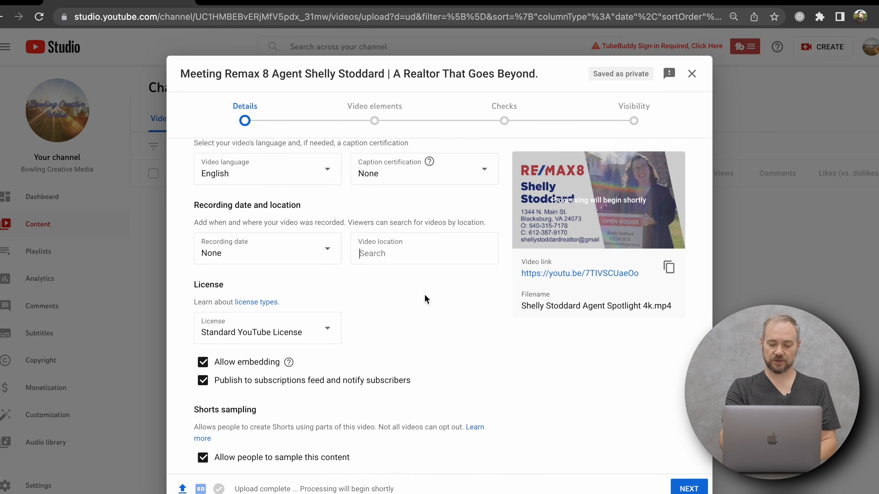
scroll(427, 299, down, 1)
text(Blac)
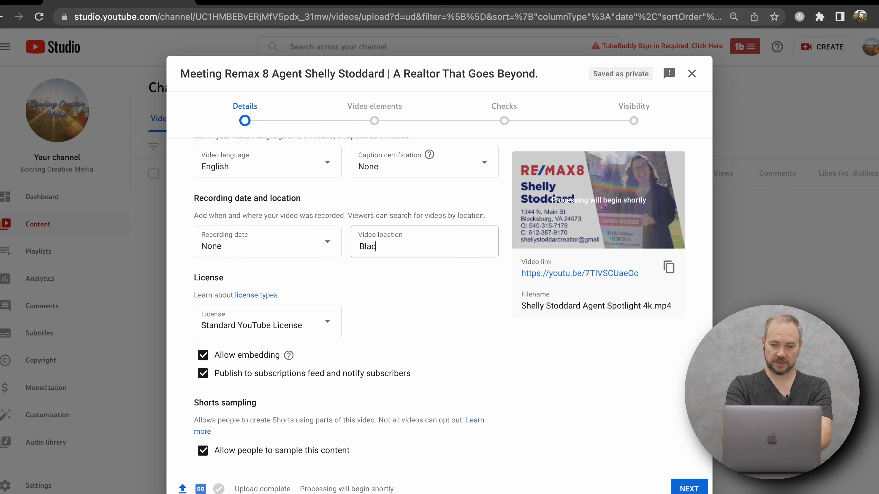
text(ksburg)
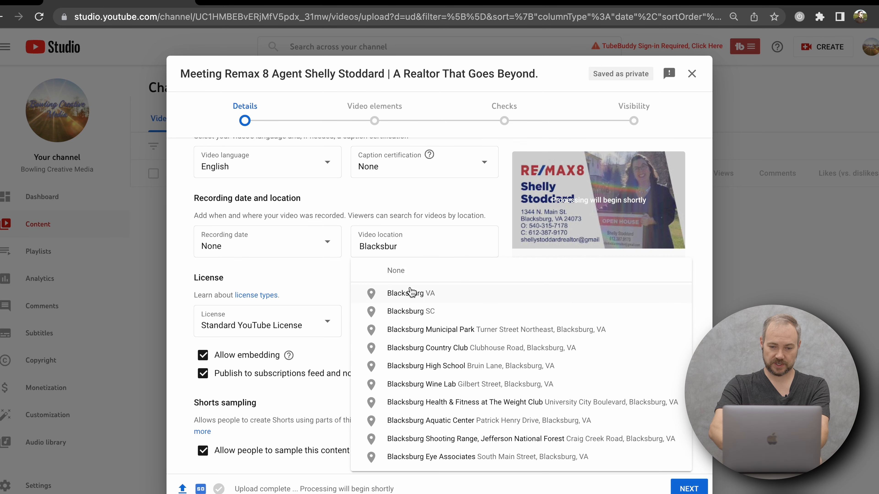
click(409, 295)
Review the license, Shorts sampling, category and comment settings, and advance past video elements and checks to the visibility stage.
scroll(410, 291, down, 3)
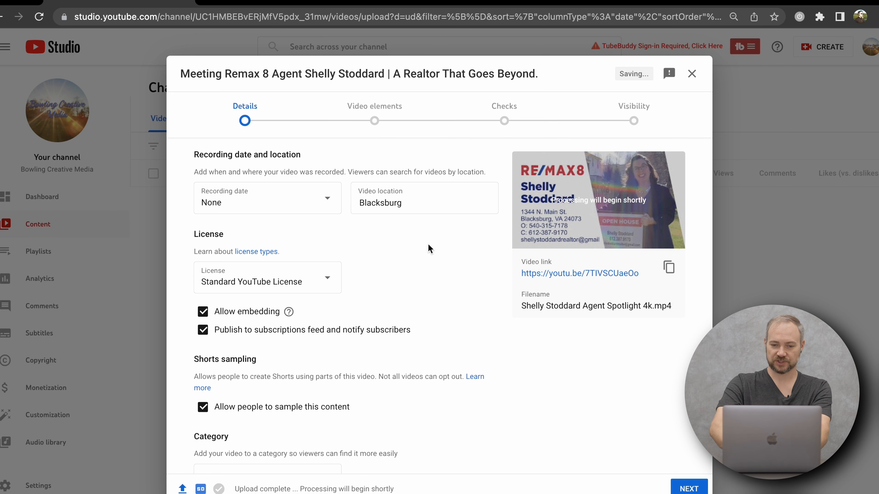
scroll(429, 249, down, 5)
scroll(429, 249, down, 1)
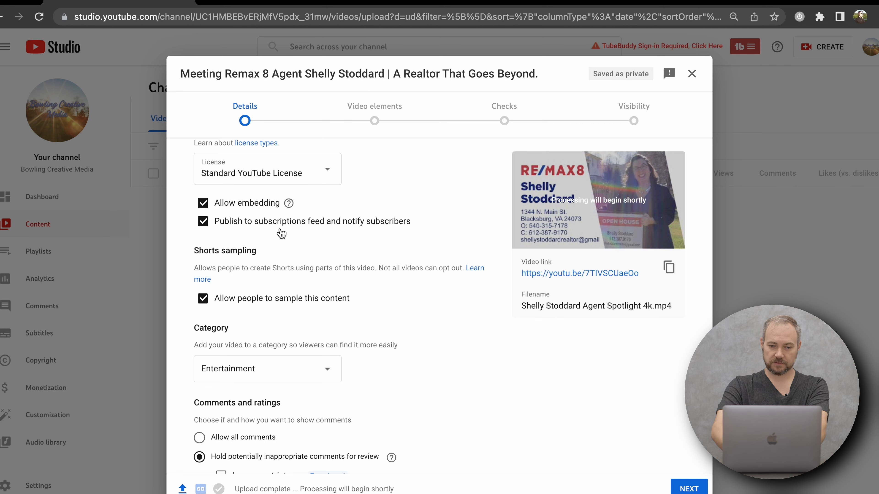
scroll(371, 234, up, 1)
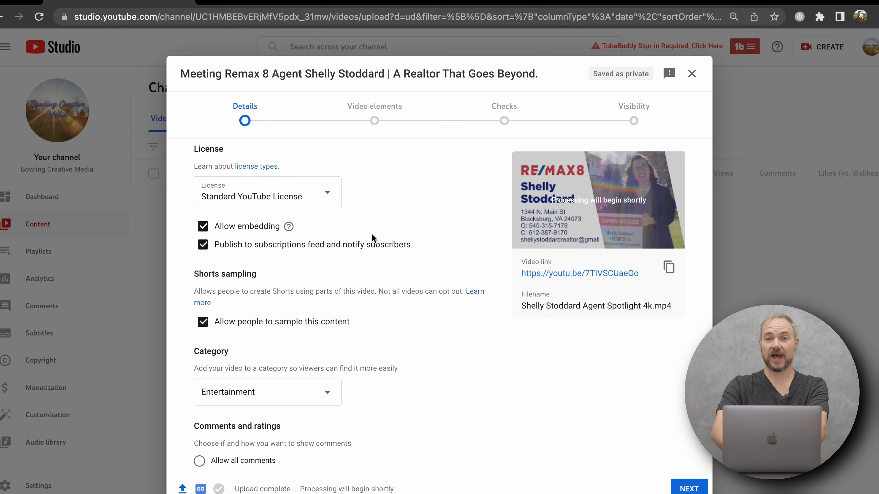
scroll(372, 233, down, 4)
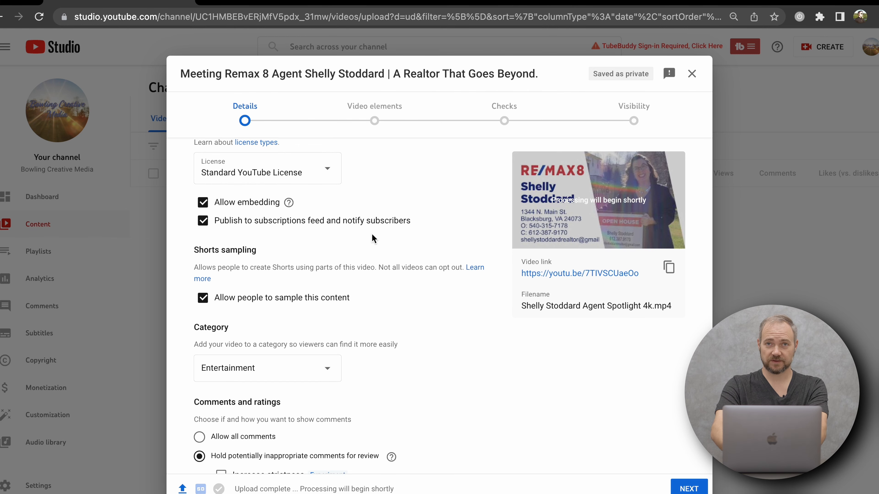
scroll(372, 234, down, 3)
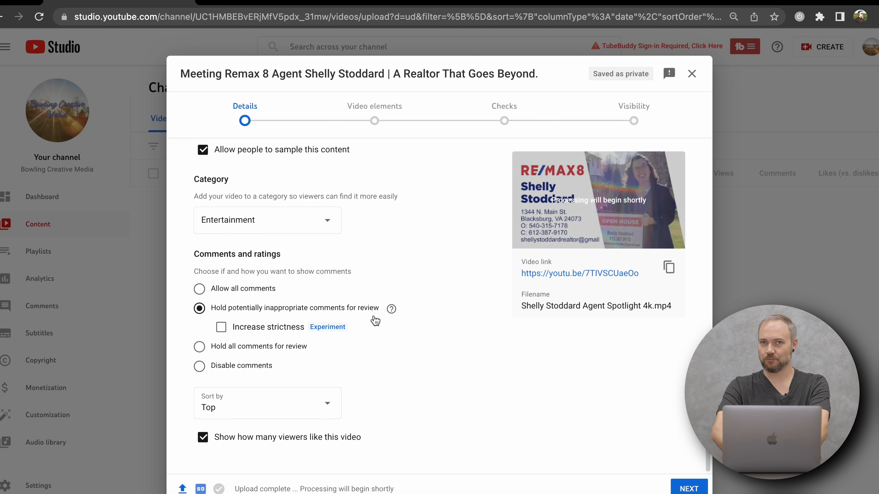
click(699, 491)
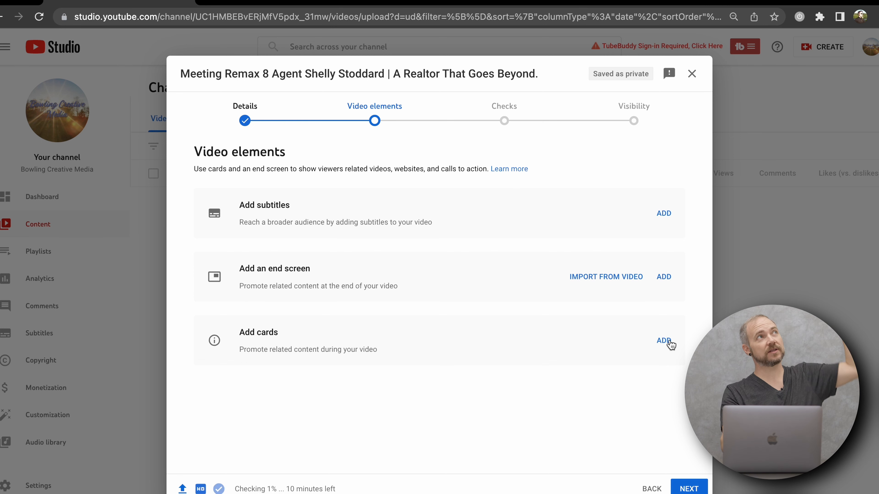
click(689, 488)
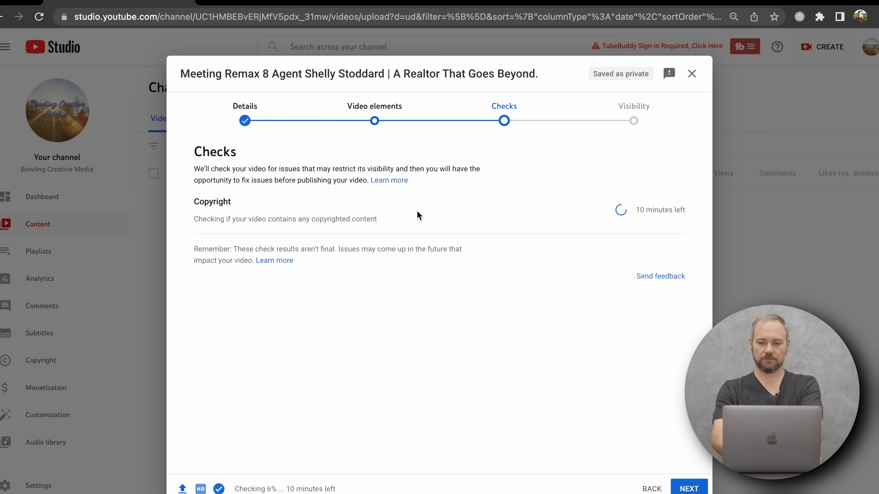
click(690, 488)
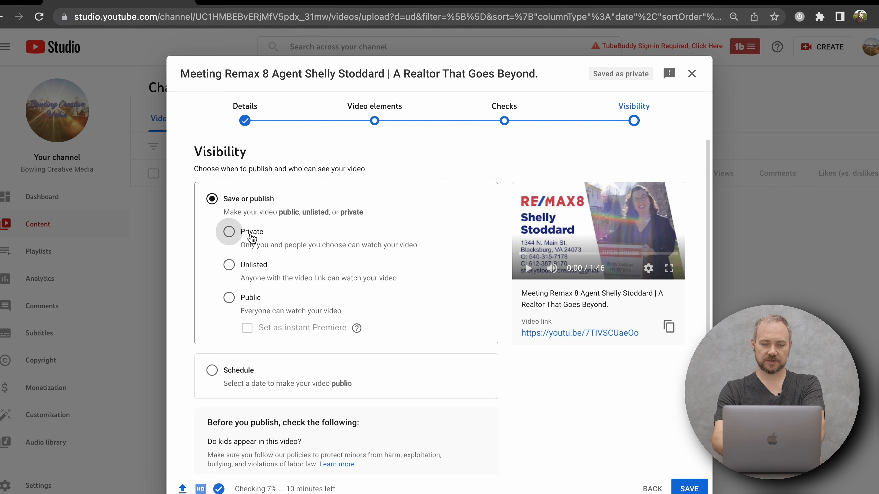
Try the Public, Unlisted and Private visibility options, and return to Public.
click(229, 299)
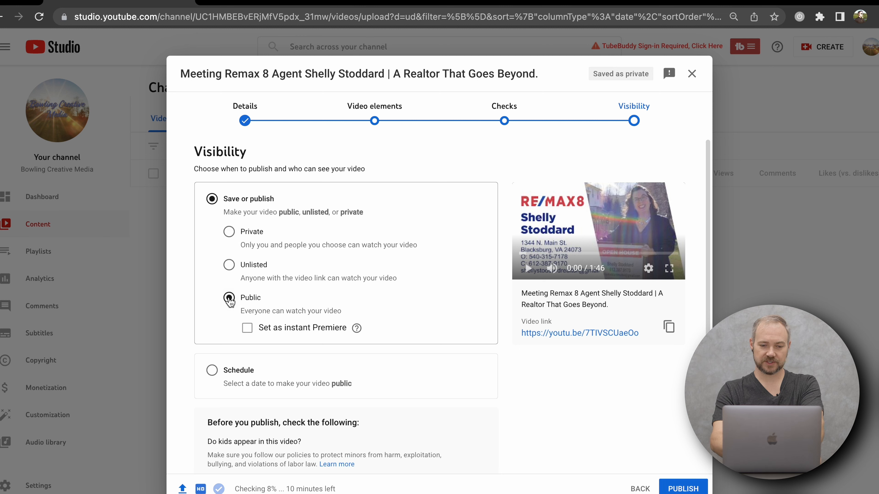
click(230, 266)
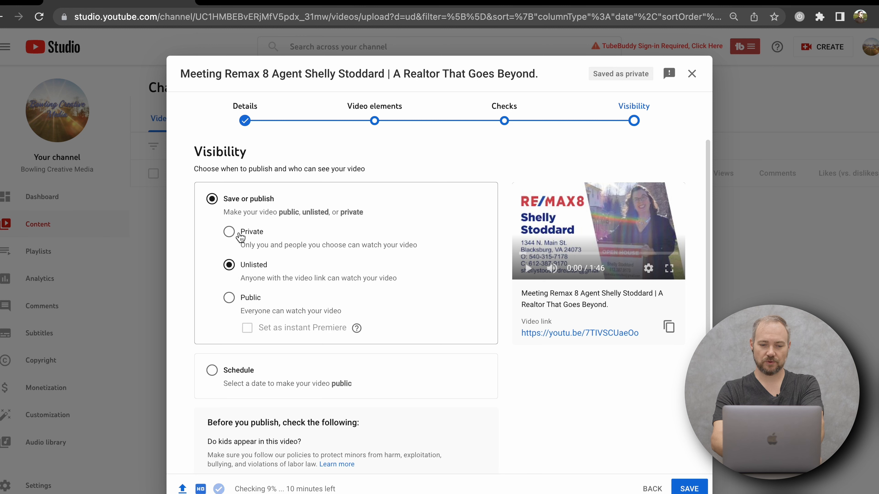
click(229, 232)
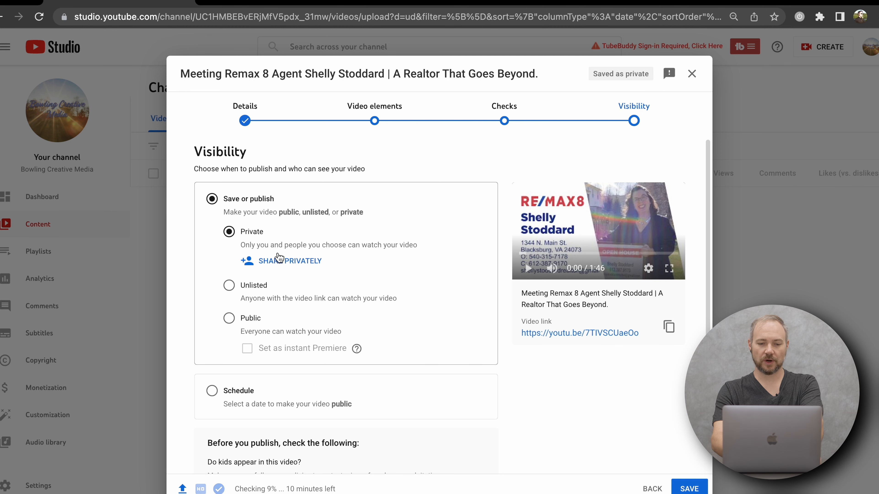
click(234, 315)
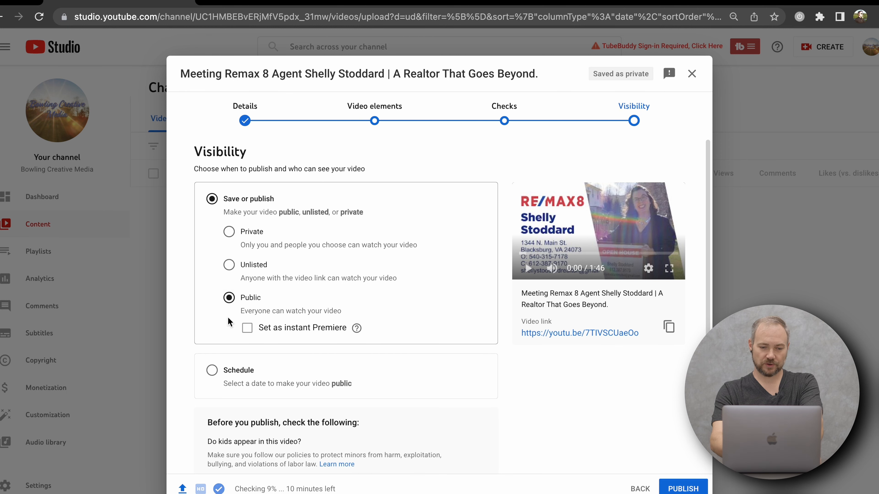
Choose scheduled publishing for the video, with Jul 12, 2022 at 7:00 AM as the release date and time.
scroll(230, 320, down, 3)
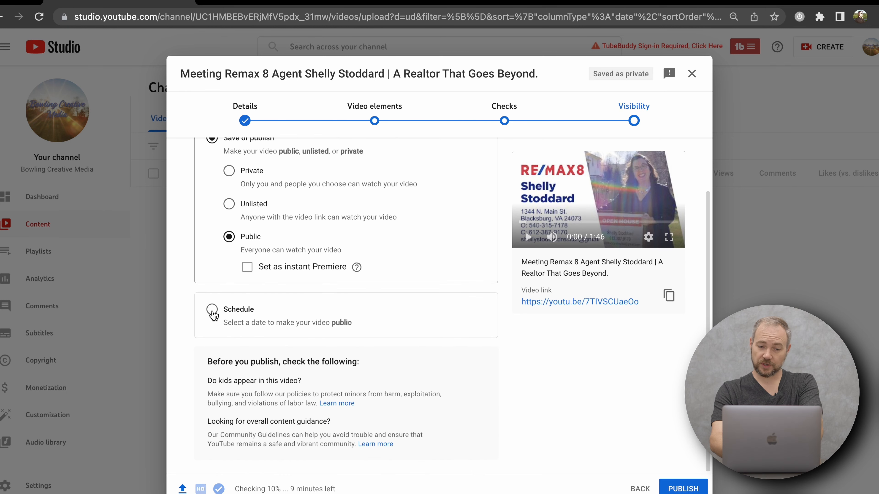
click(212, 309)
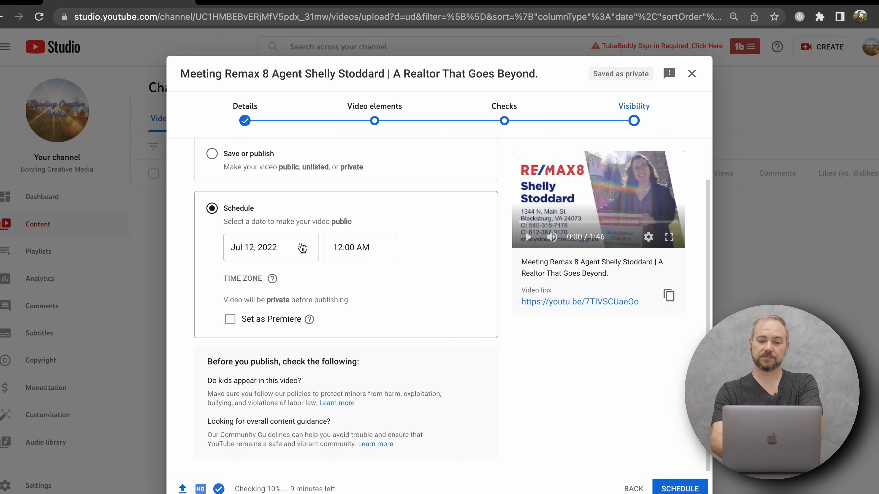
click(299, 254)
click(280, 331)
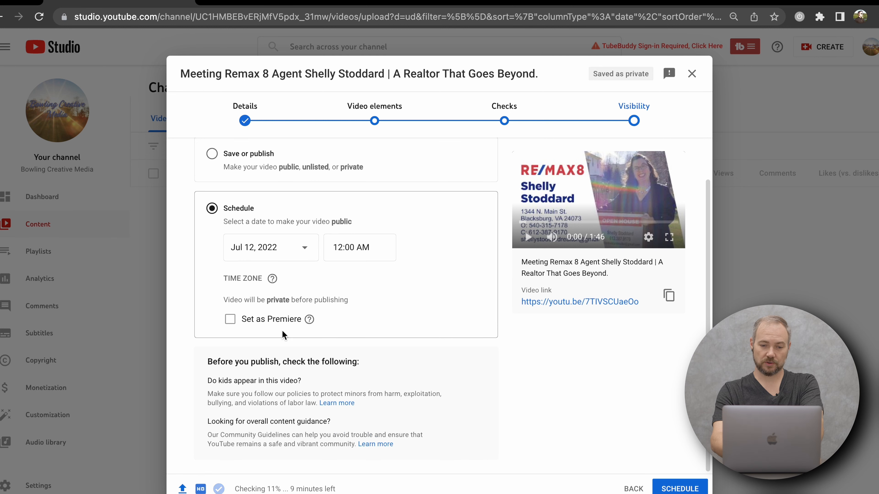
click(368, 247)
scroll(377, 370, down, 6)
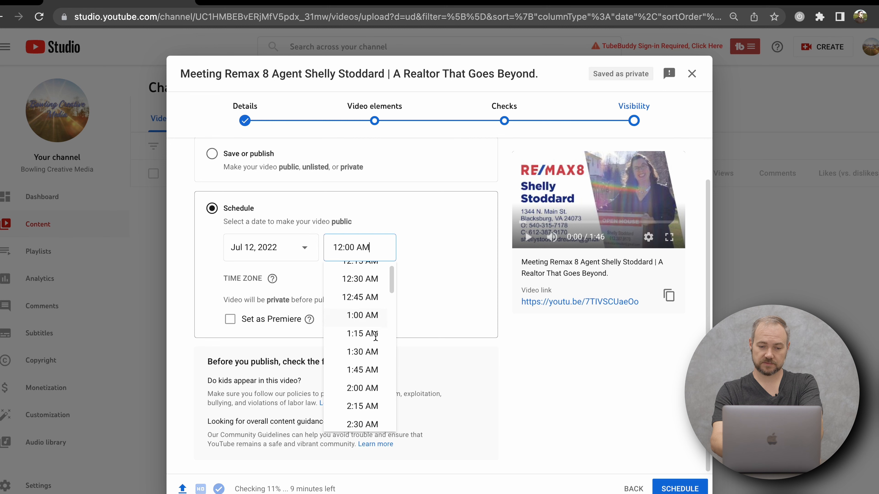
scroll(376, 370, down, 7)
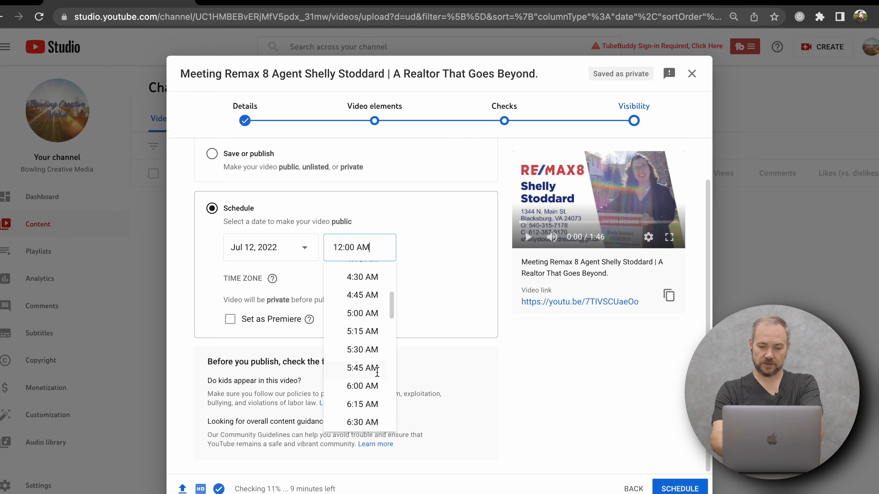
click(360, 332)
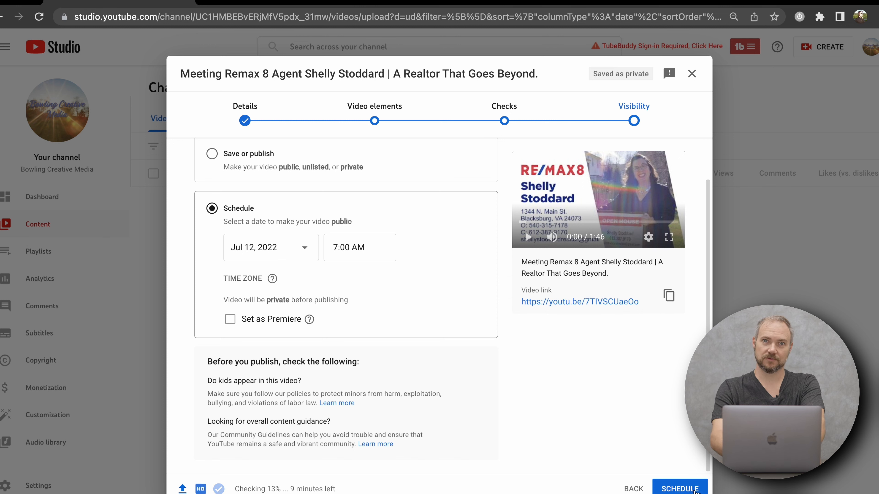
Confirm the scheduled release, open the video's watch page from its link, and pause playback.
click(695, 490)
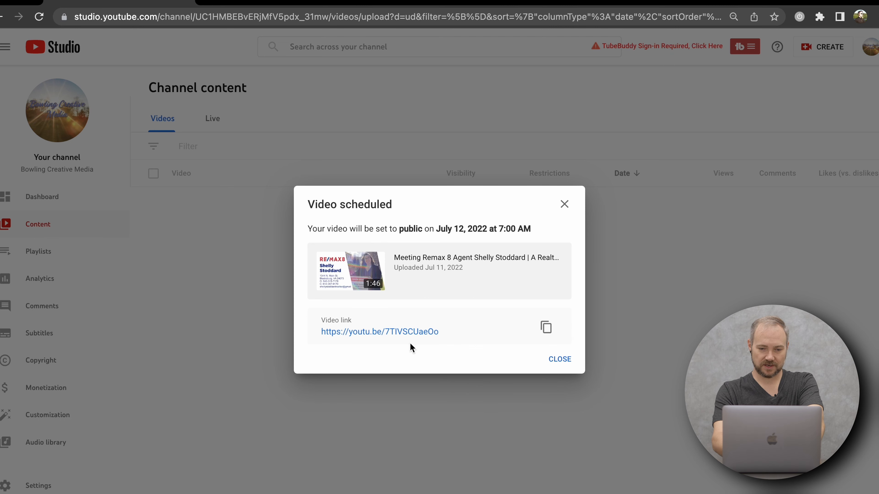
click(403, 332)
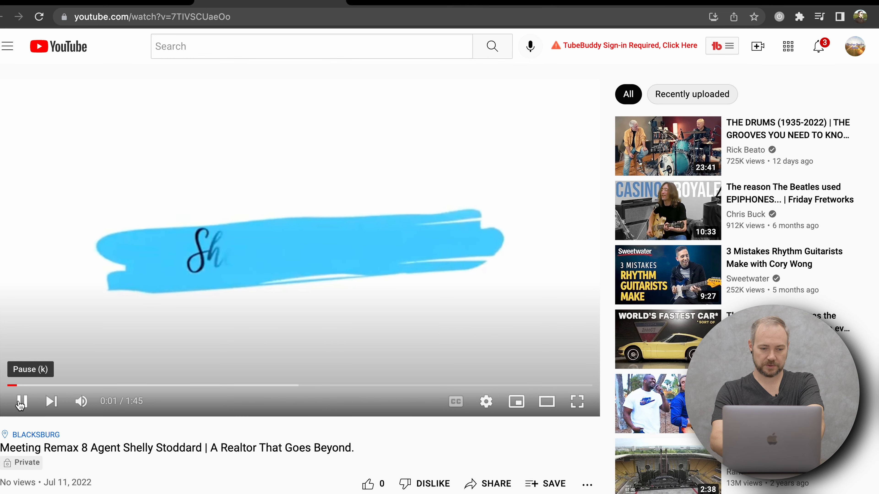
click(21, 402)
Examine the location, title and visibility on the watch page, and expand the full video description.
scroll(128, 467, down, 3)
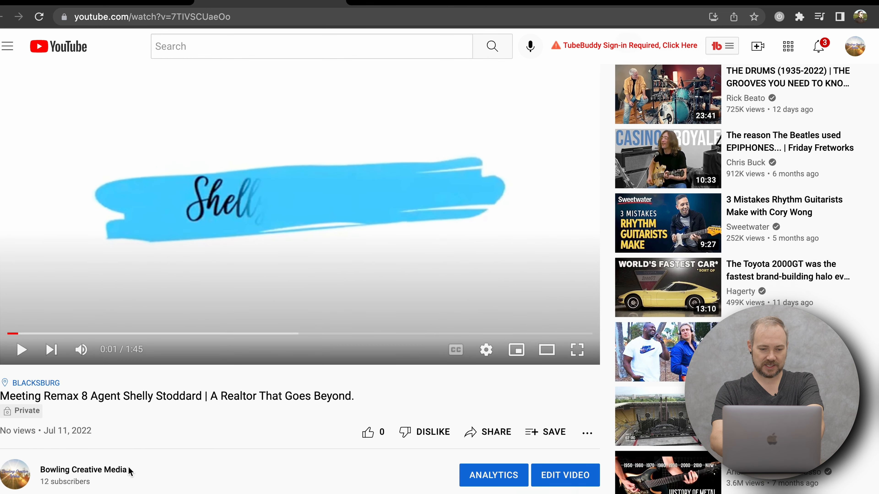
scroll(128, 466, down, 2)
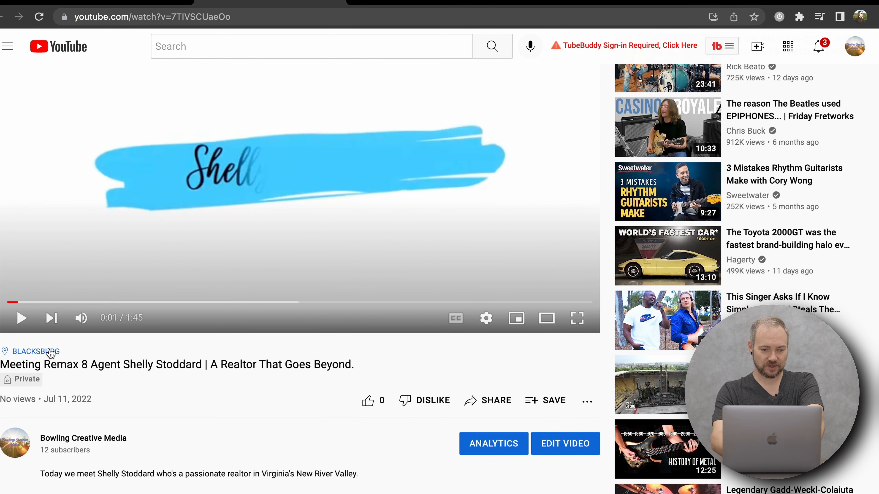
scroll(117, 417, down, 3)
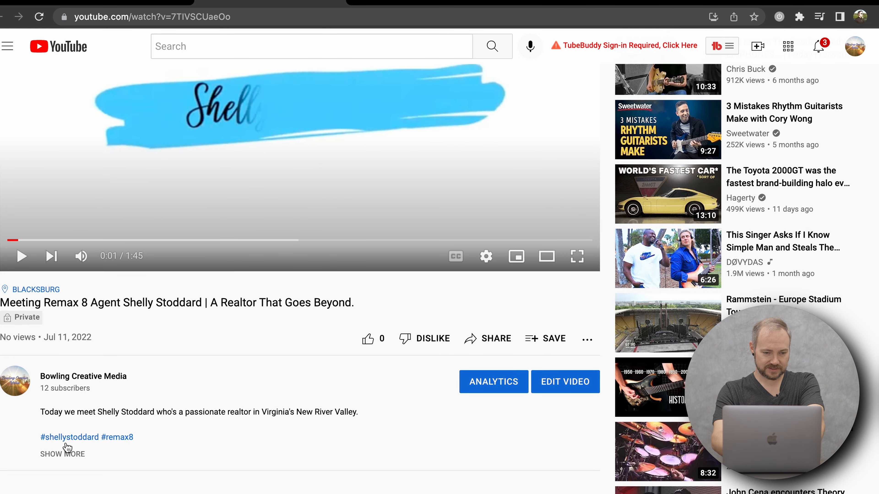
click(69, 455)
scroll(166, 447, down, 1)
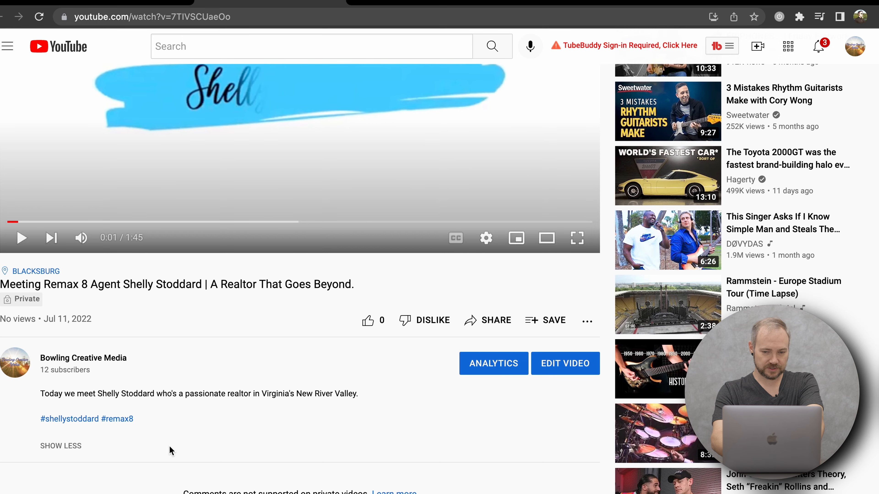
Follow the Blacksburg location link above the title, browse the videos tagged there, and return to the watch page.
click(46, 272)
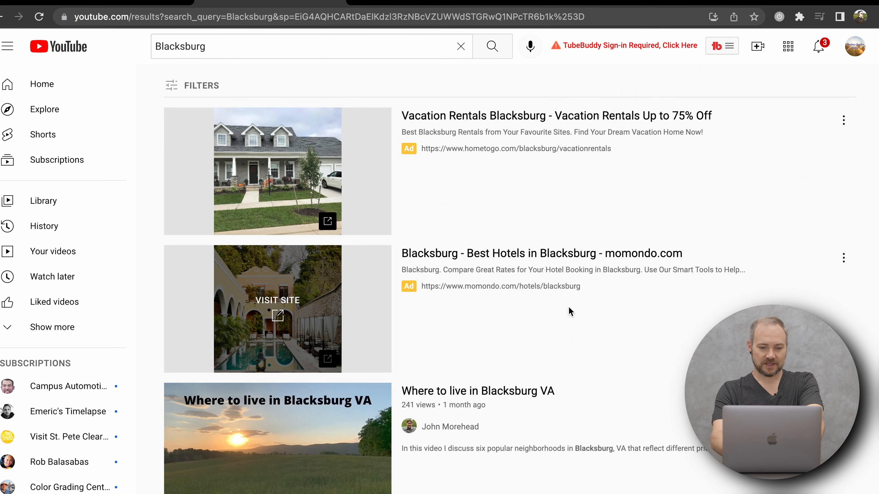
scroll(569, 306, down, 10)
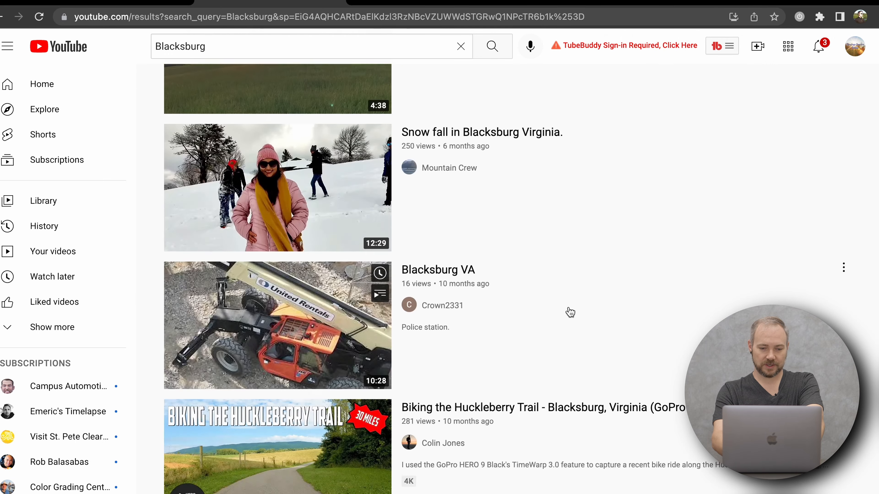
scroll(570, 312, down, 20)
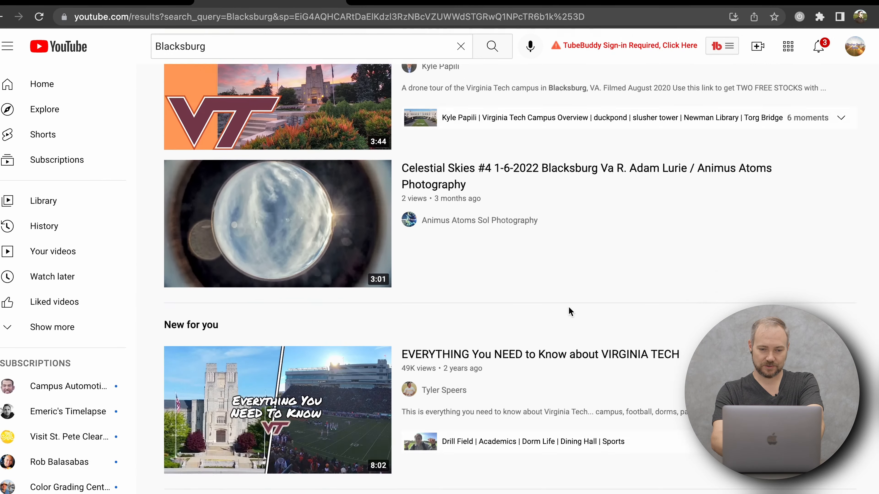
scroll(568, 307, down, 20)
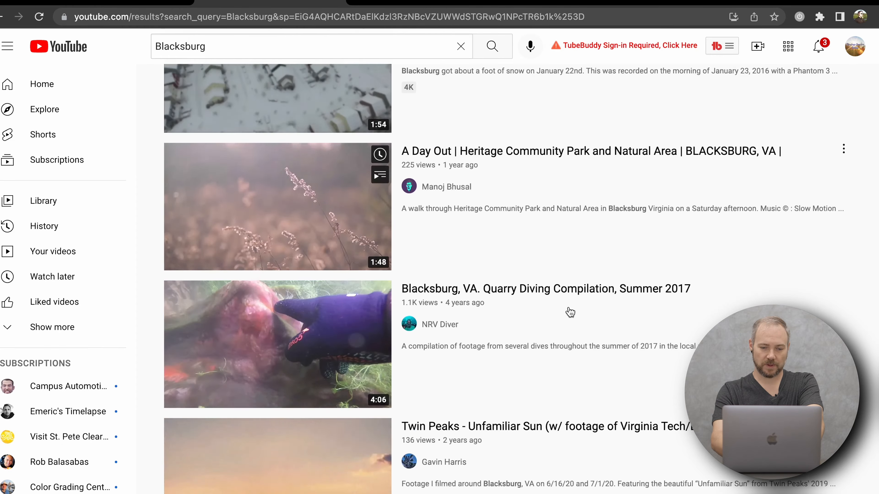
scroll(568, 307, up, 20)
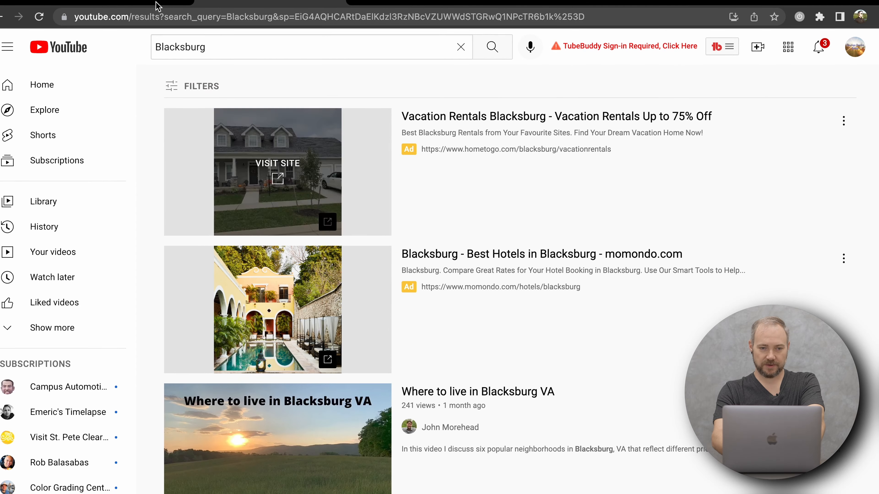
click(3, 18)
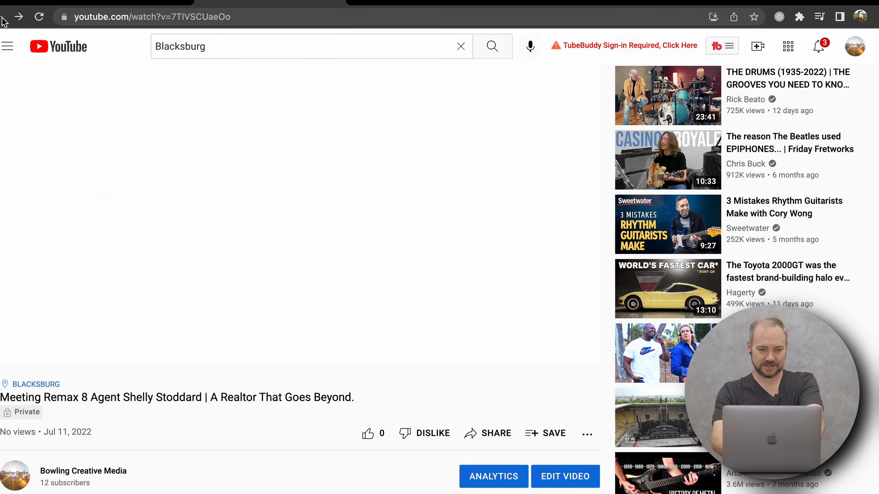
Open the hashtag with the agent's name from the video description, and return to the watch page.
scroll(148, 405, down, 3)
click(70, 442)
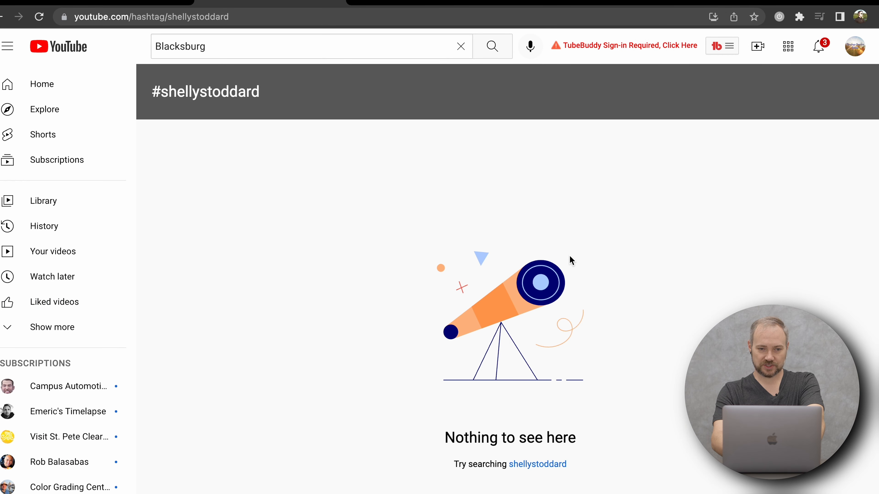
click(2, 17)
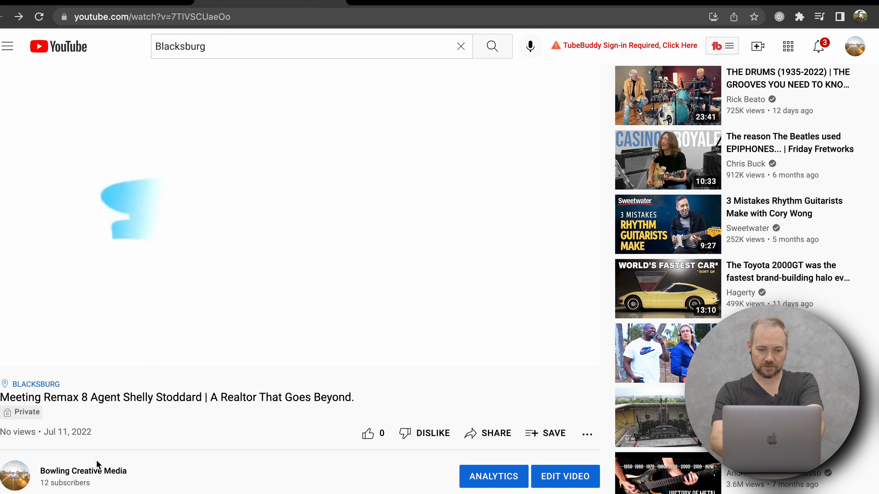
Open the #remax8 hashtag from the video description and browse the related channels and videos.
scroll(120, 442, down, 2)
scroll(120, 441, down, 1)
click(119, 426)
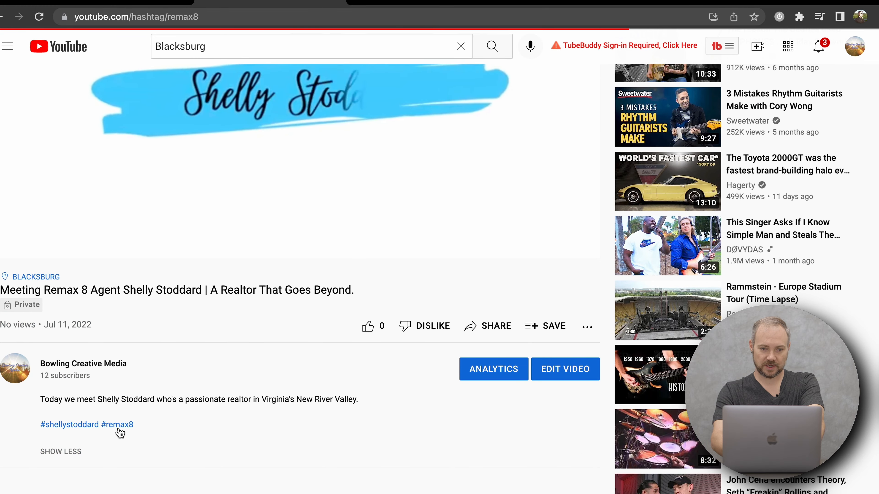
scroll(643, 372, down, 7)
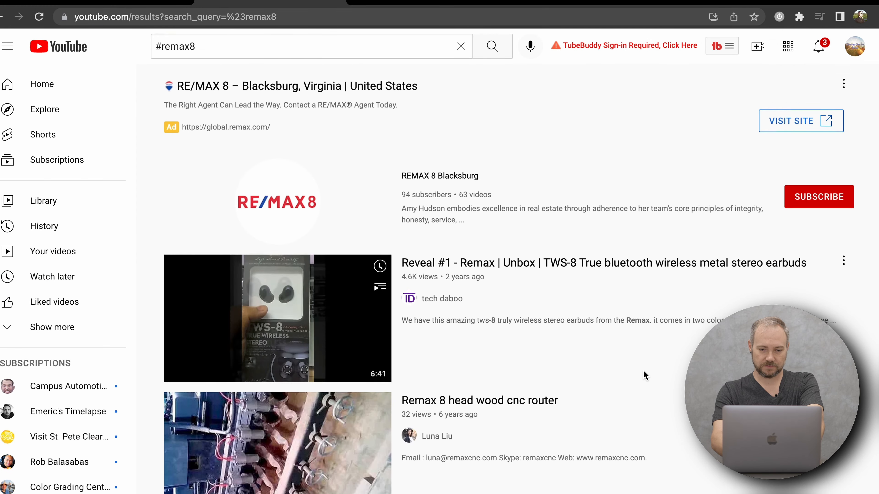
scroll(517, 375, down, 3)
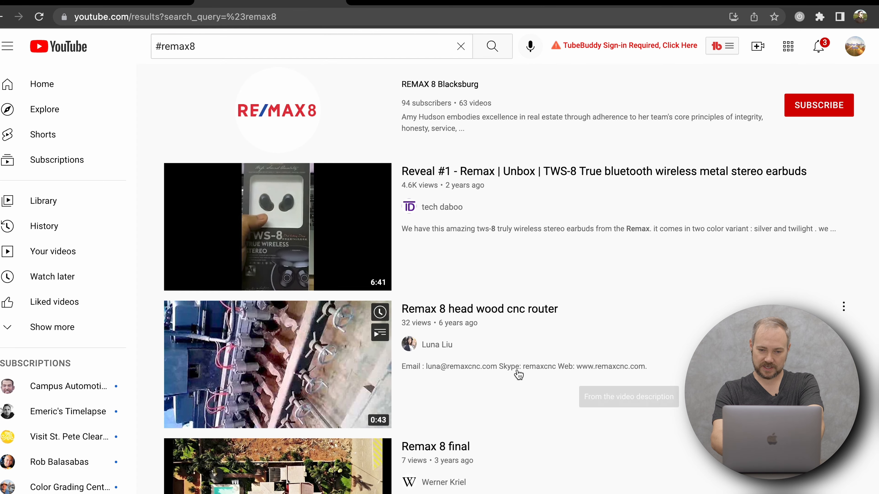
scroll(518, 372, down, 5)
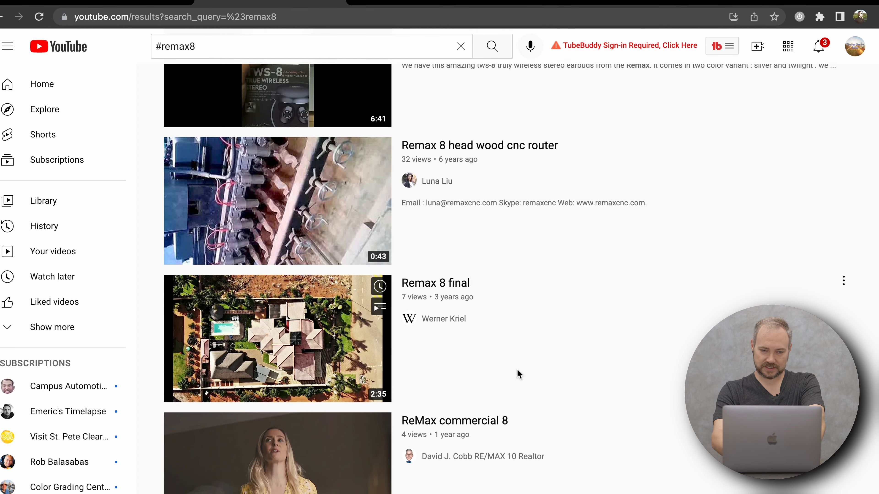
scroll(516, 368, down, 4)
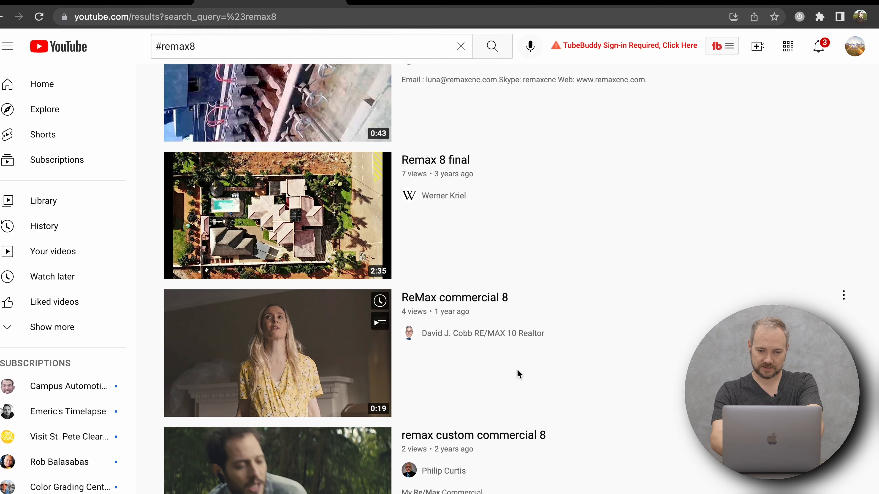
scroll(517, 369, down, 5)
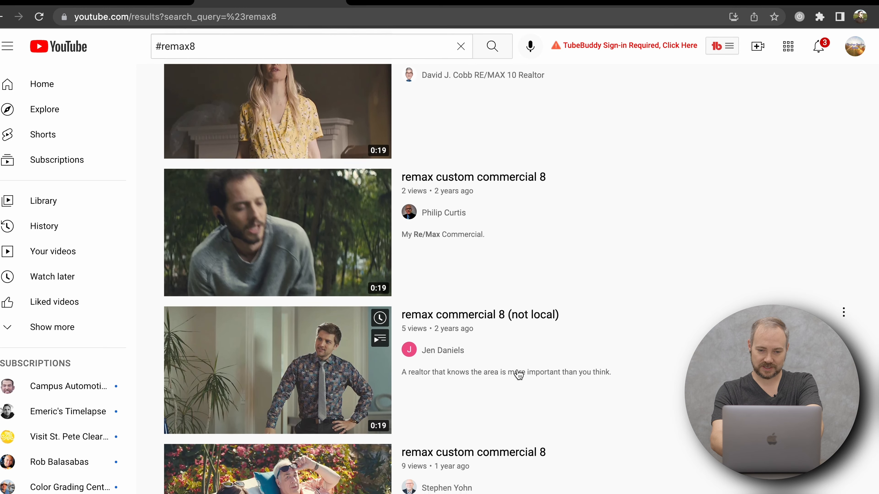
scroll(517, 369, down, 5)
scroll(517, 369, up, 20)
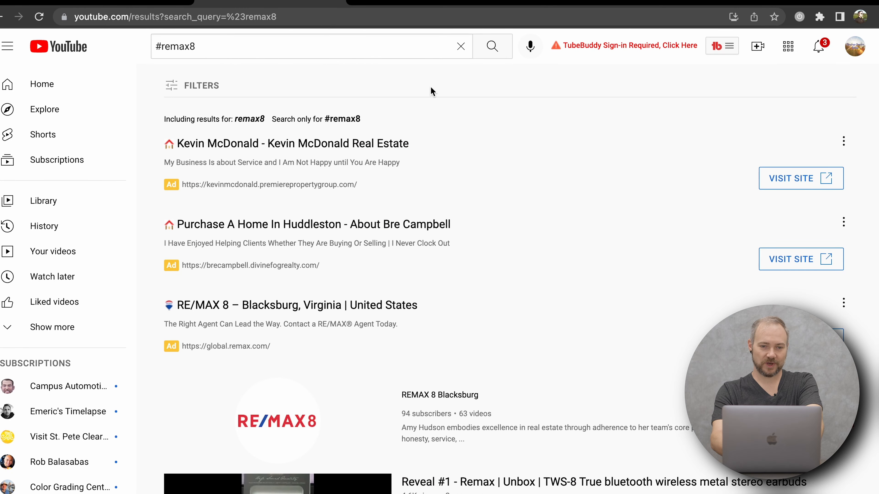
Return to YouTube Studio, reopen the scheduled video from its link, pause it, and examine its title and location.
click(339, 4)
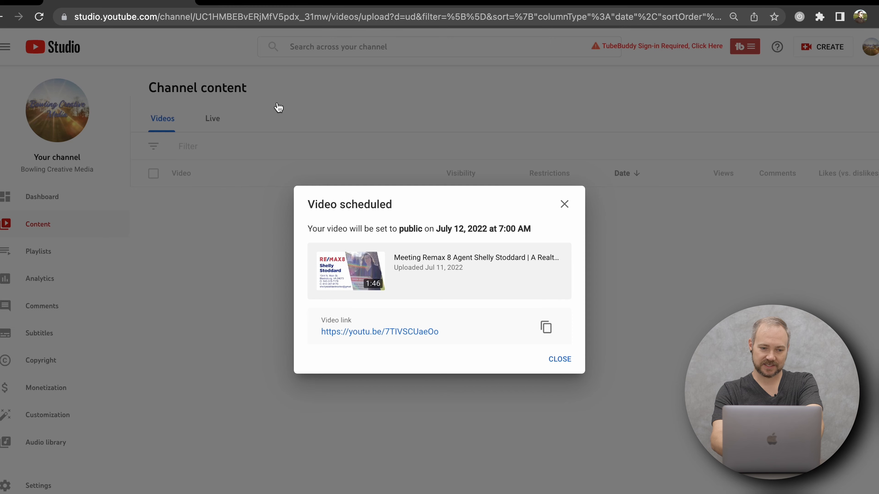
click(394, 333)
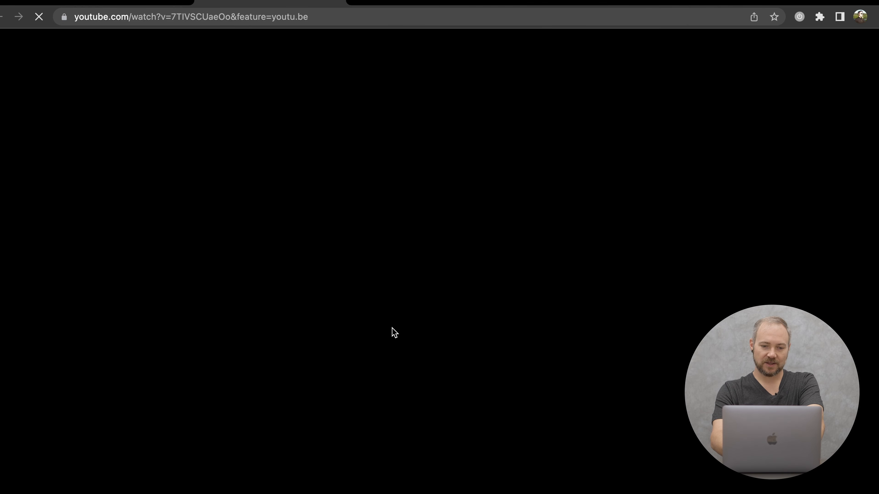
scroll(180, 230, down, 2)
scroll(181, 230, up, 2)
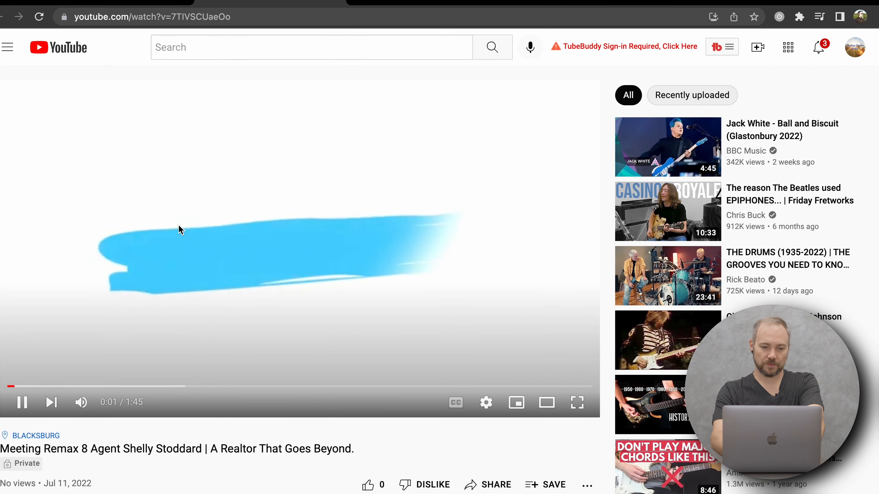
click(21, 401)
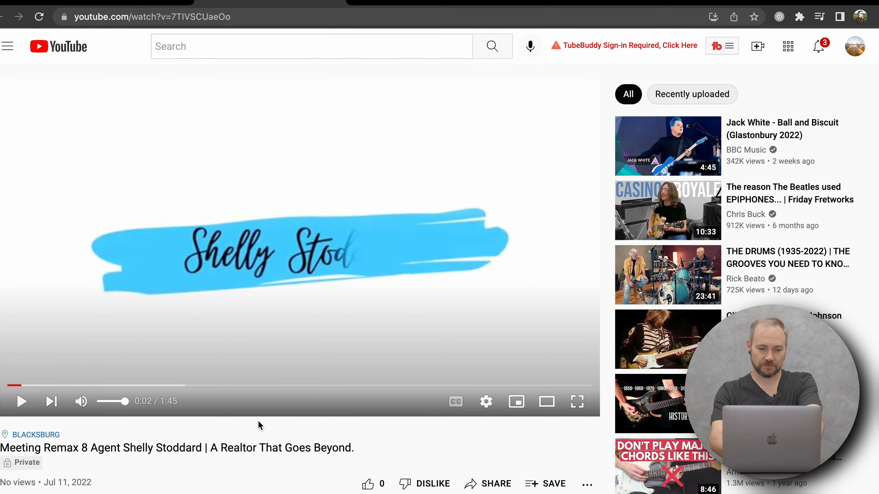
scroll(232, 438, down, 1)
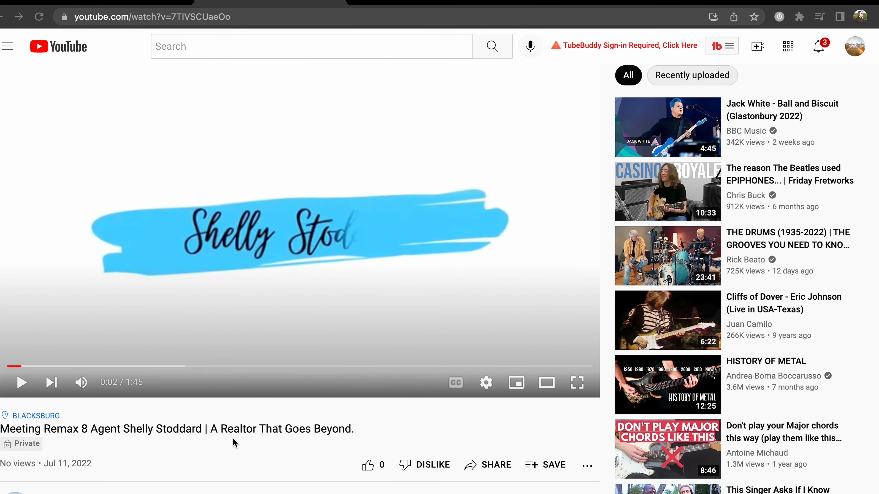
Switch to the Word document containing the video upload instructions.
key(super+Tab)
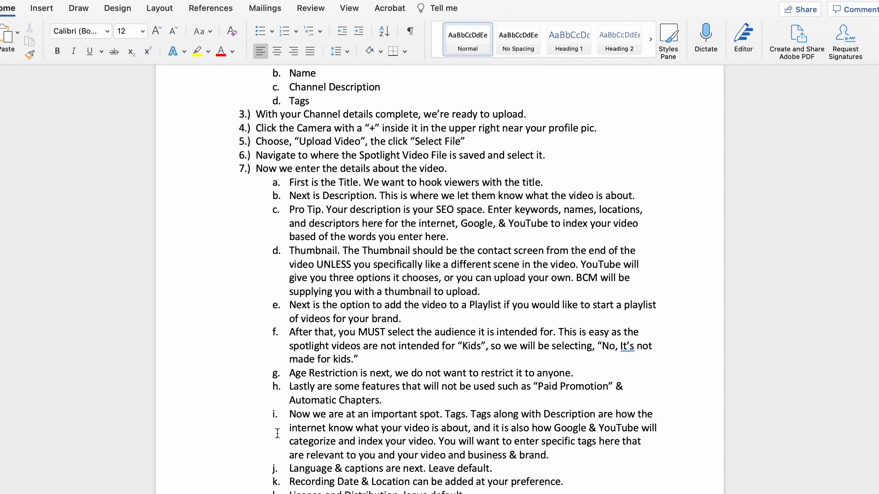